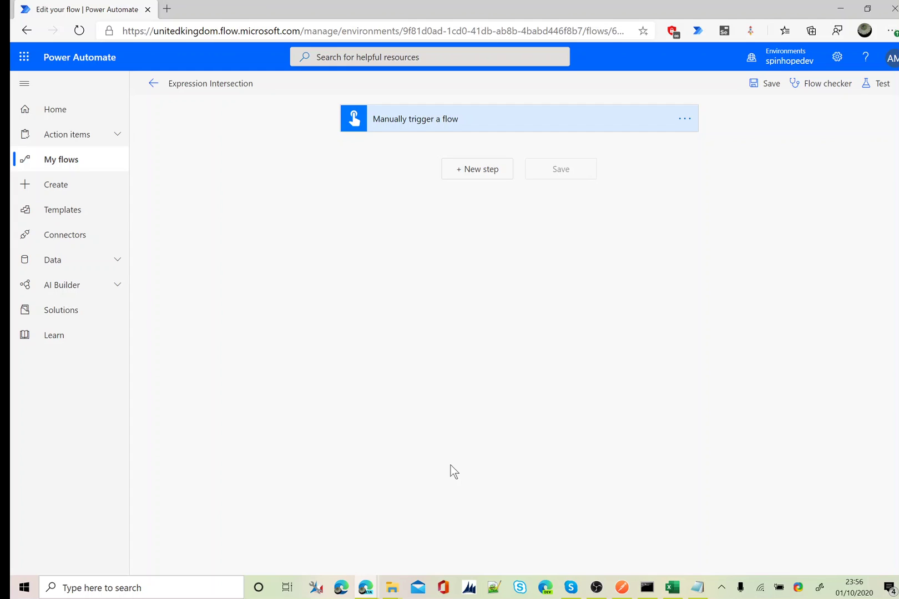
- After viewing the Employee spreadsheet, add an Excel Online (Business) 'List rows present in a table' action
click(681, 589)
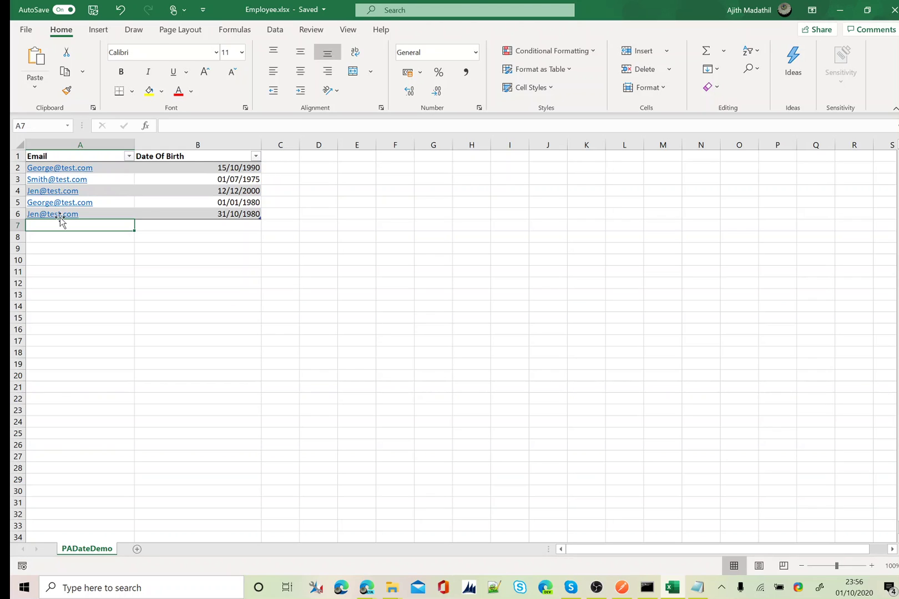
click(838, 10)
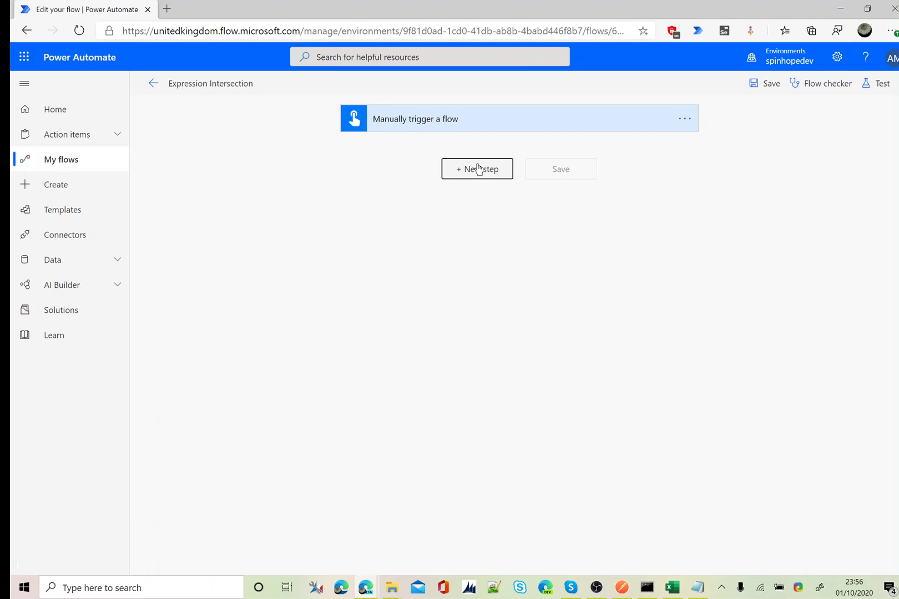
click(478, 169)
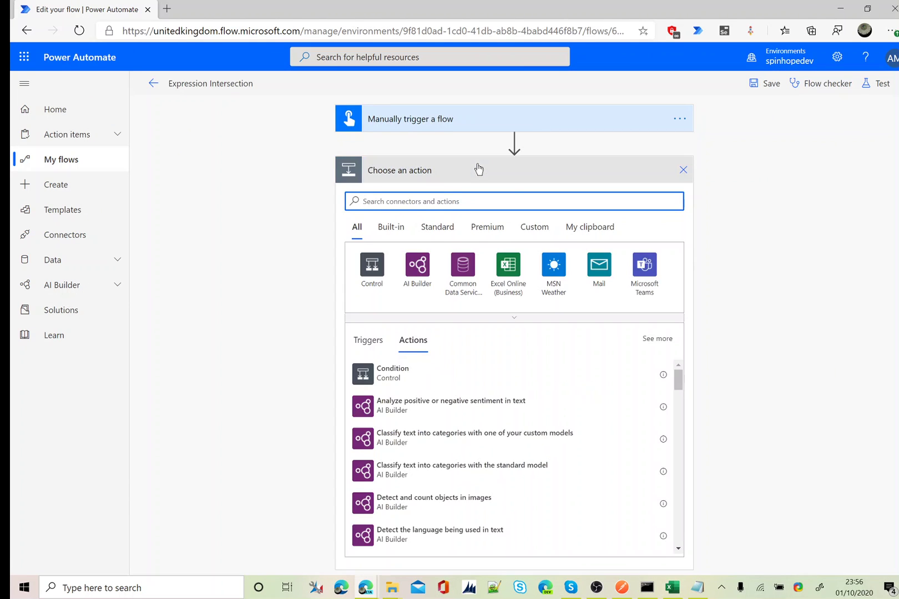
click(515, 278)
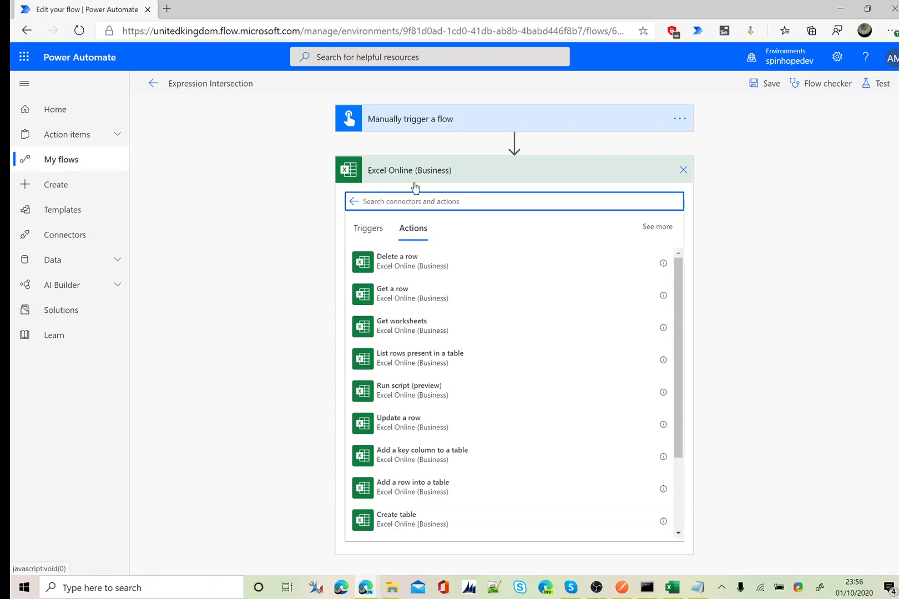
click(407, 362)
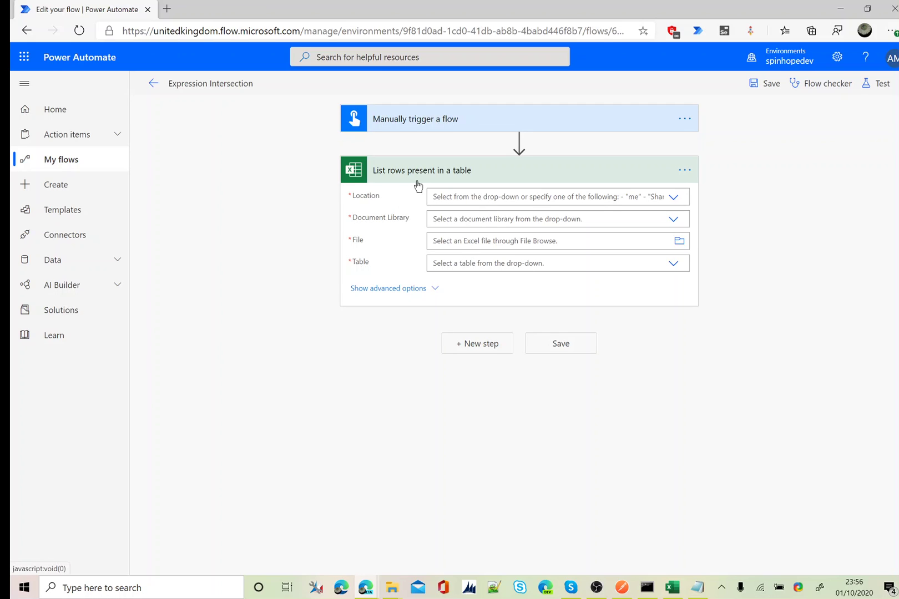
- Set the action to OneDrive for Business, OneDrive, /Employee.xlsx and Table1
click(672, 199)
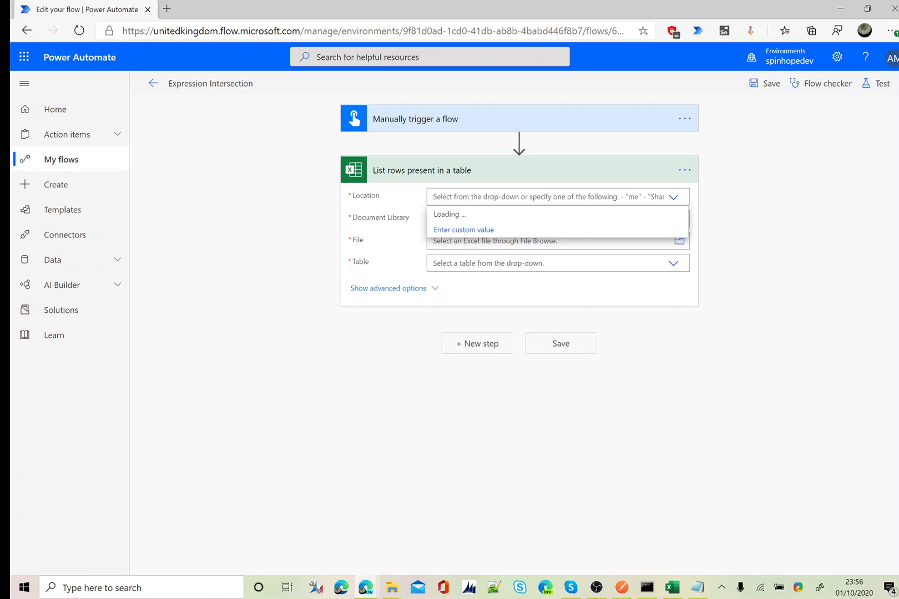
click(493, 216)
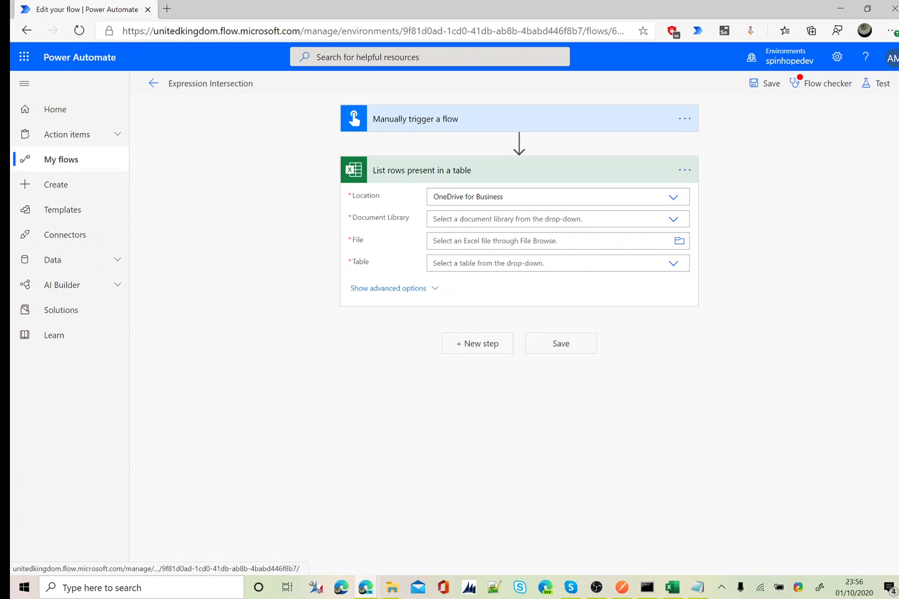
click(673, 220)
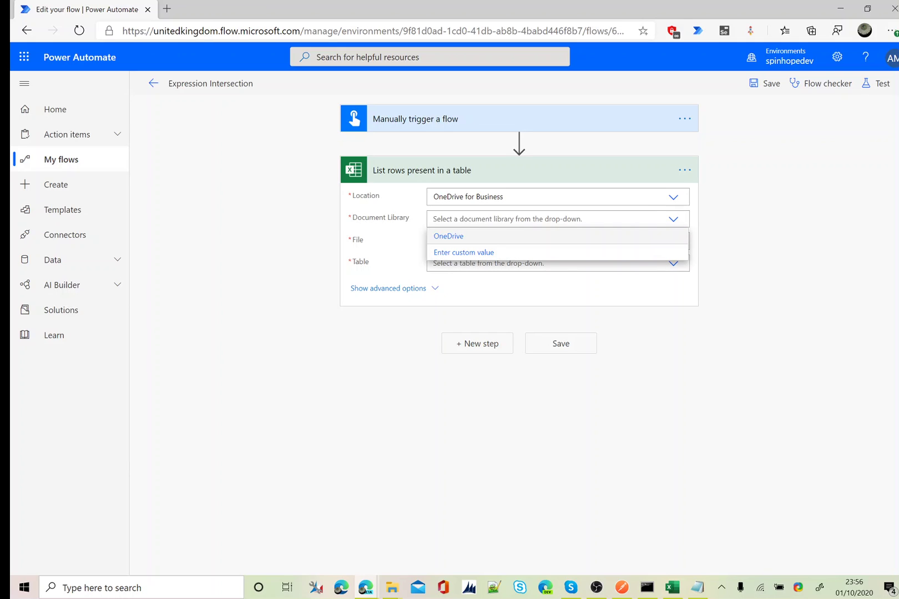
click(481, 238)
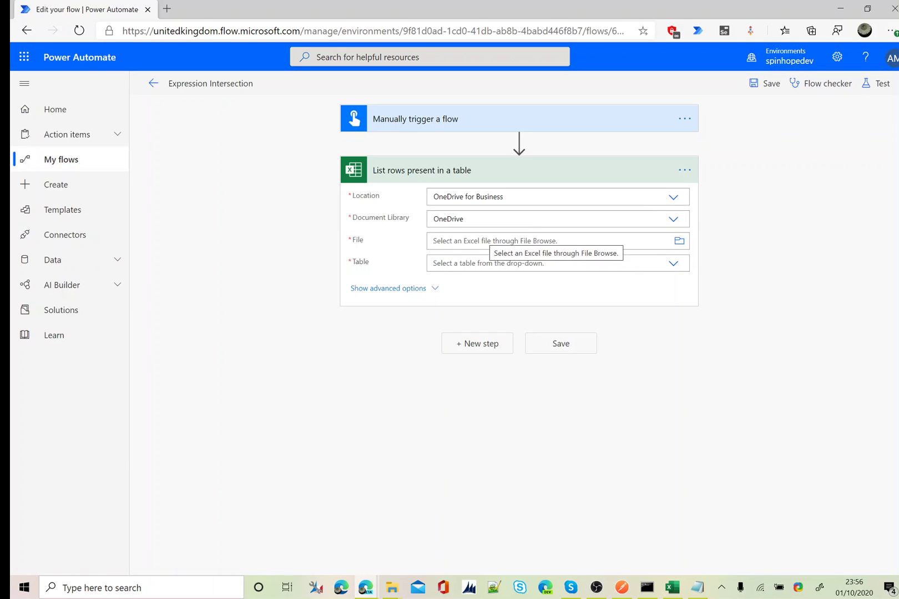
click(678, 242)
drag(875, 300, 856, 403)
click(764, 345)
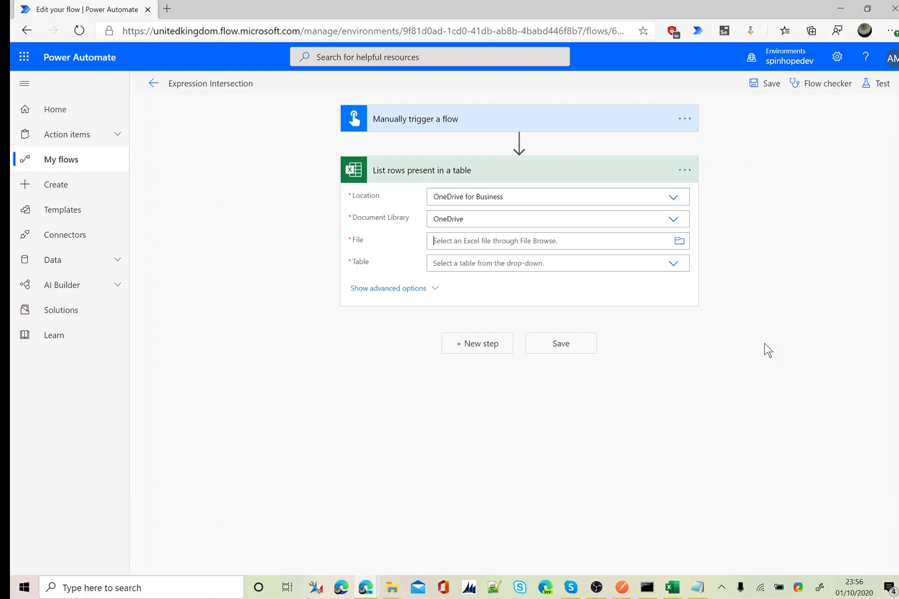
click(672, 275)
click(460, 282)
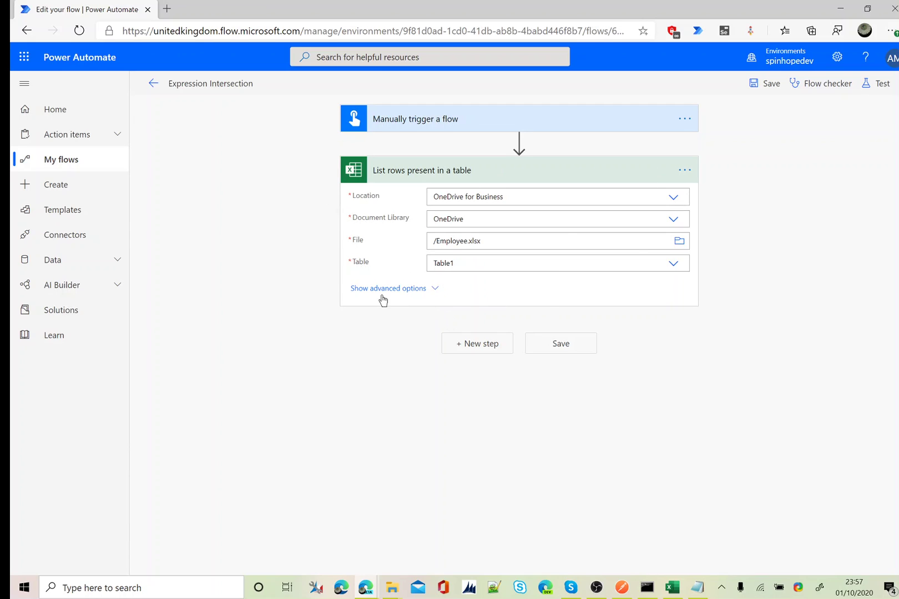
- Add a Select action from 'value' that maps key 'Email' to each row's Email field
click(478, 350)
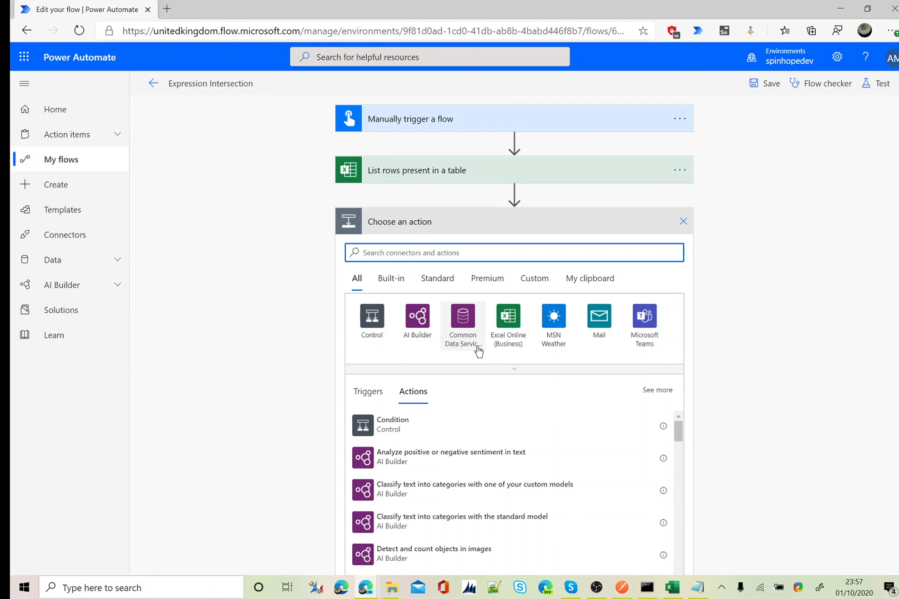
text(sele)
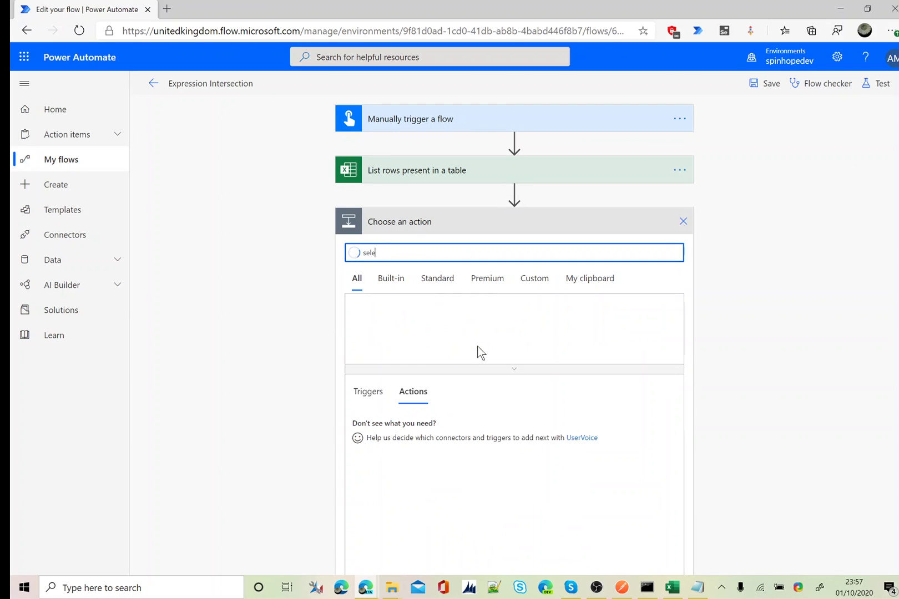
text(ct)
click(426, 426)
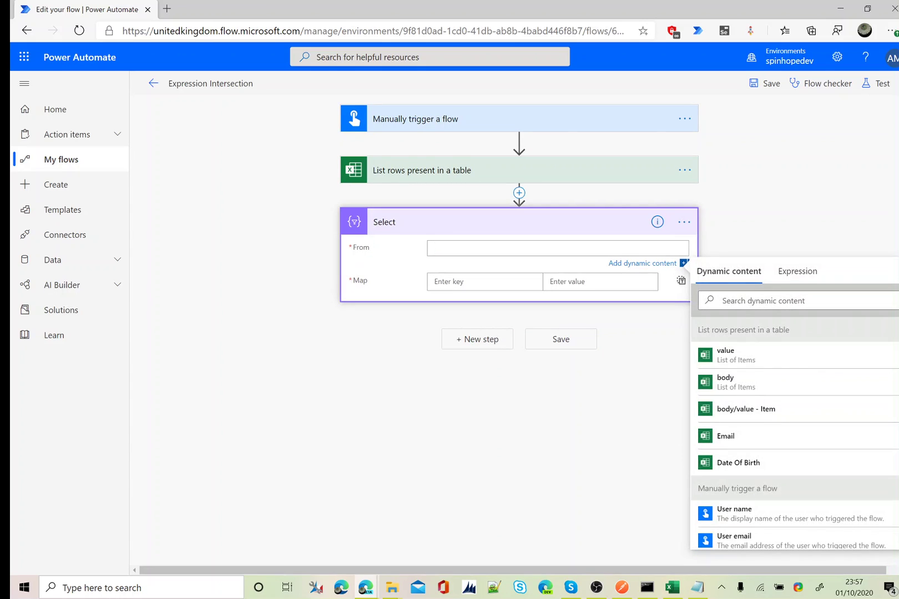
click(755, 362)
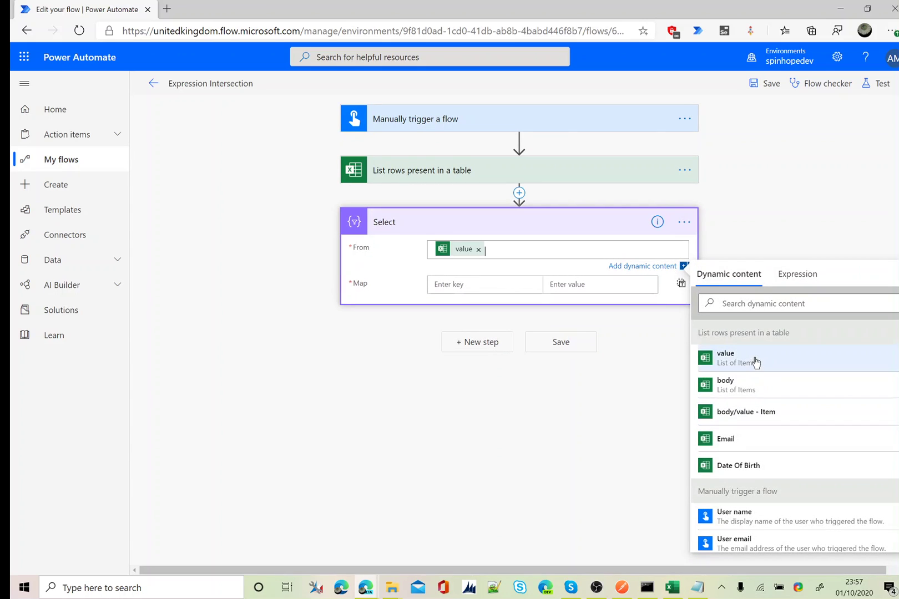
click(465, 283)
text(E)
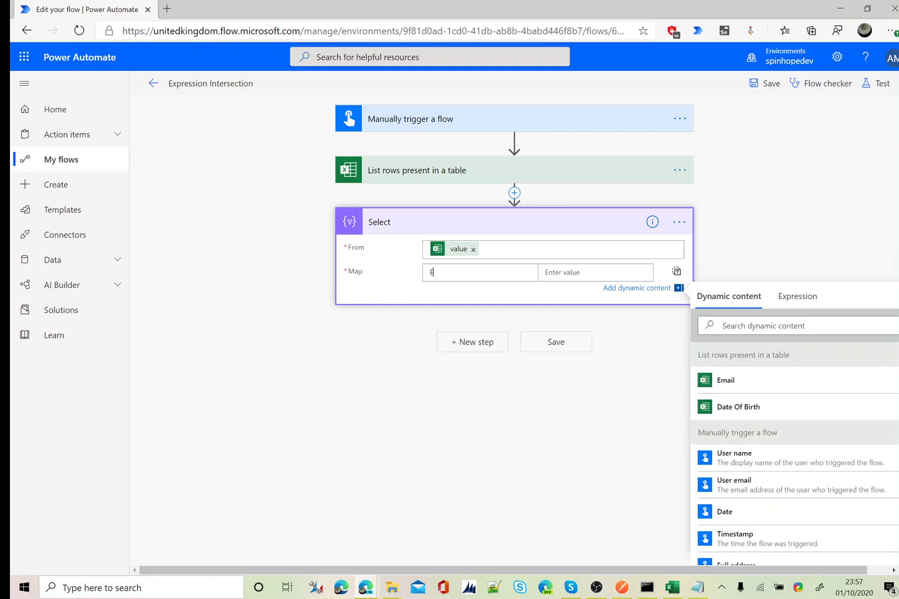
text(mail)
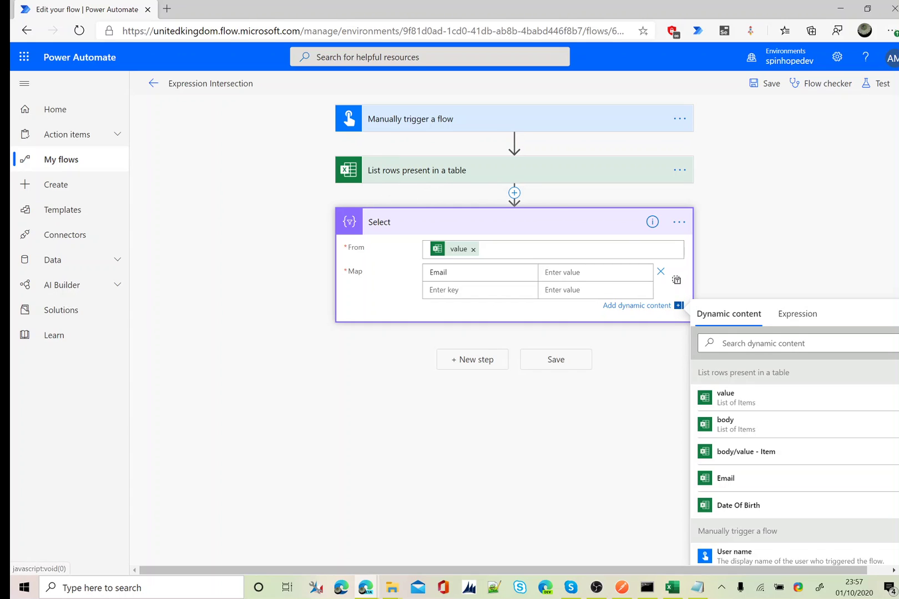
click(747, 477)
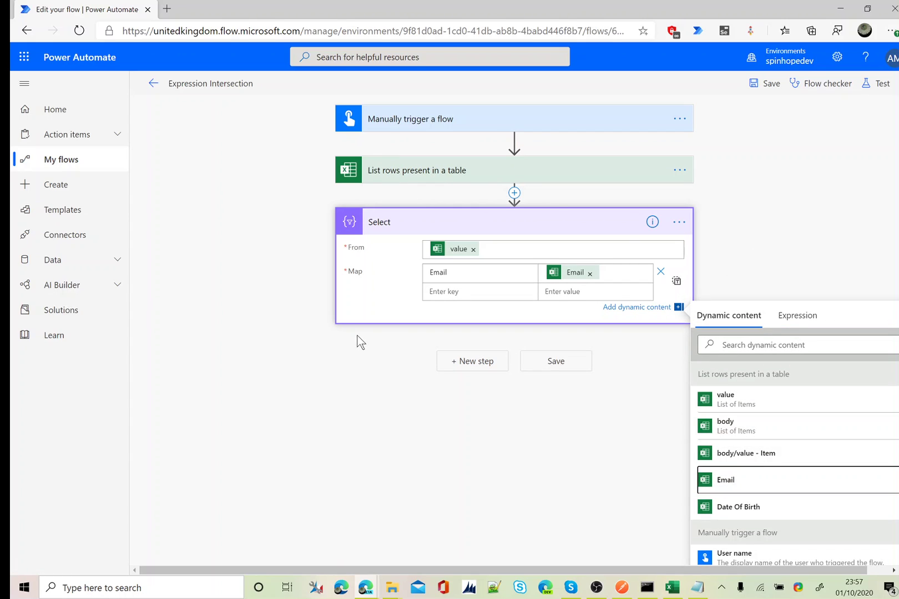
click(468, 361)
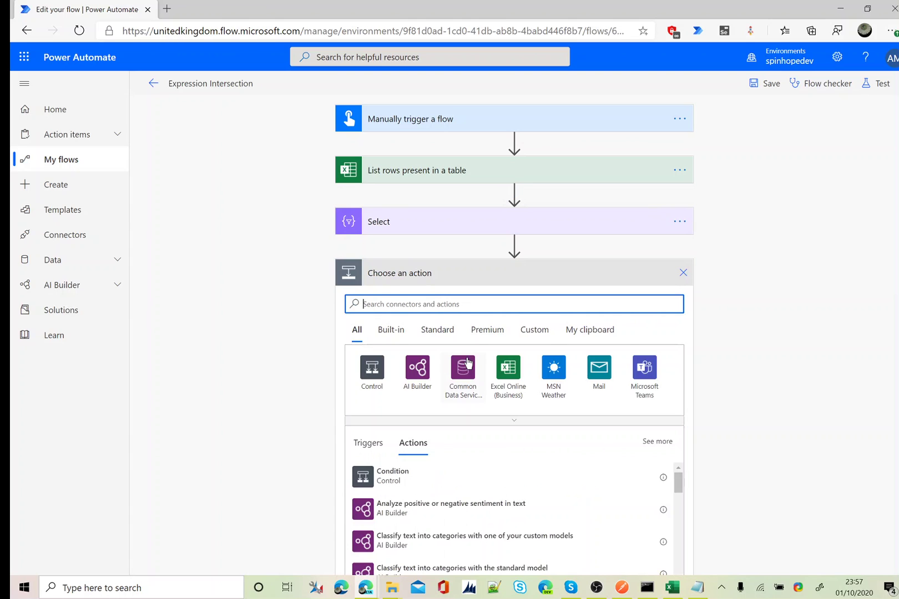
- Add a Compose action with input expression union(body('Select'),body('Select'))
text(compose)
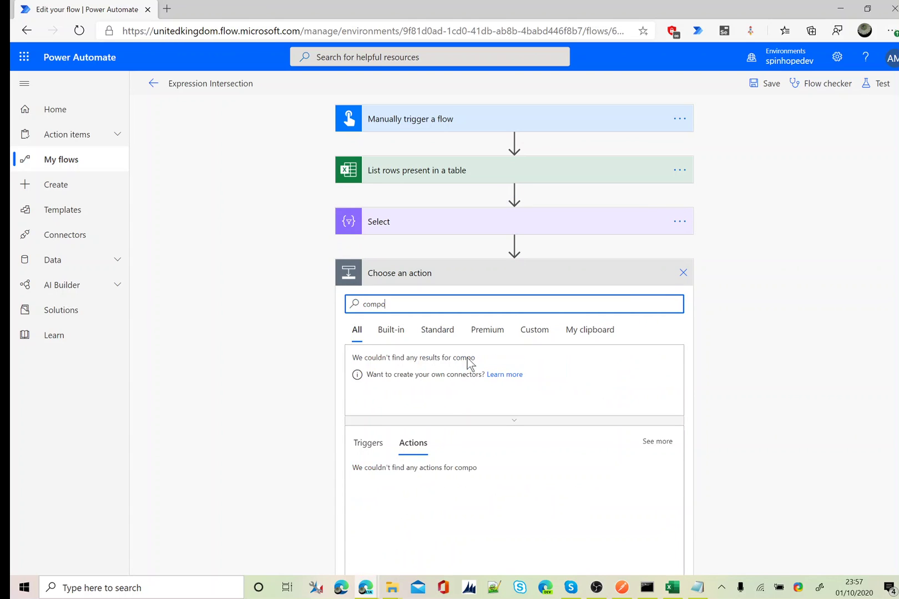
click(383, 476)
click(457, 301)
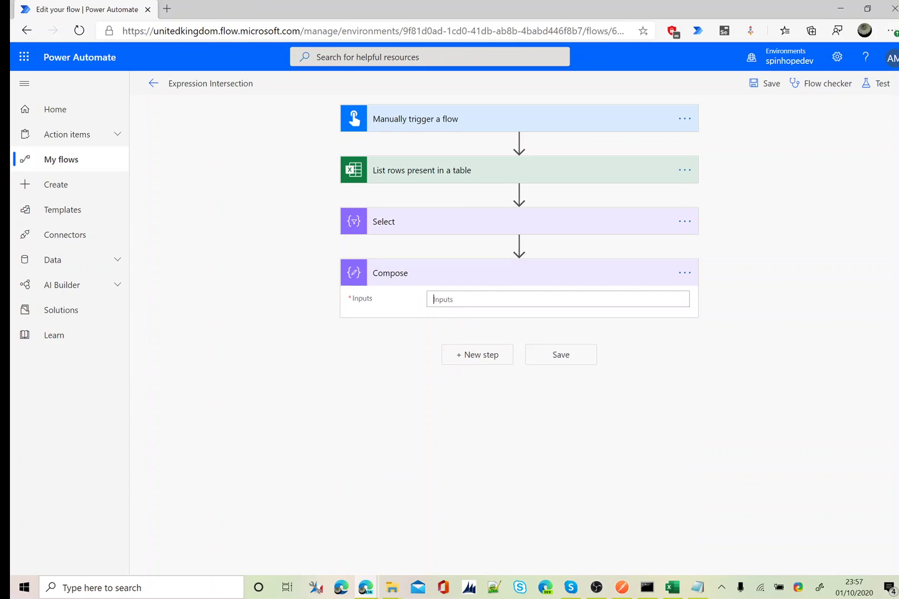
click(806, 323)
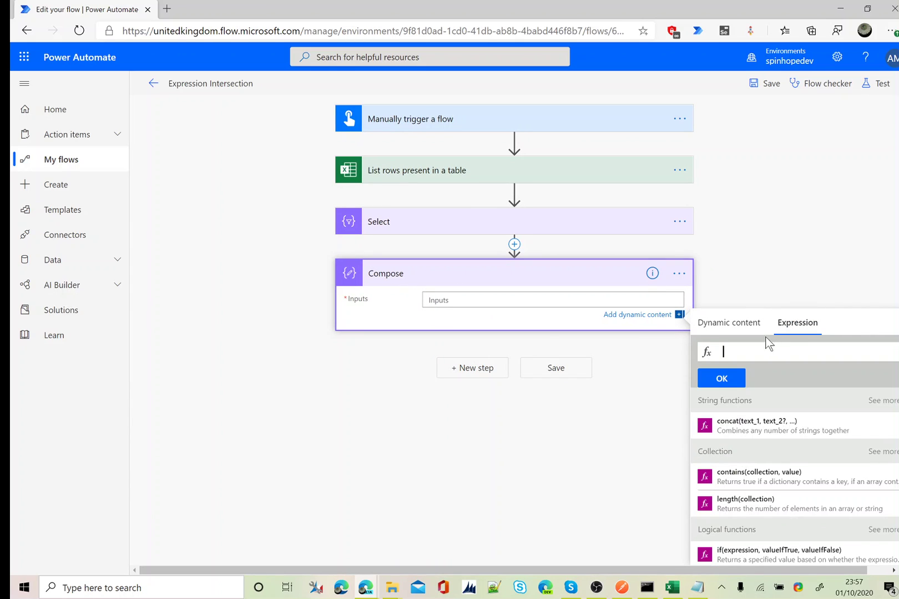
text(u)
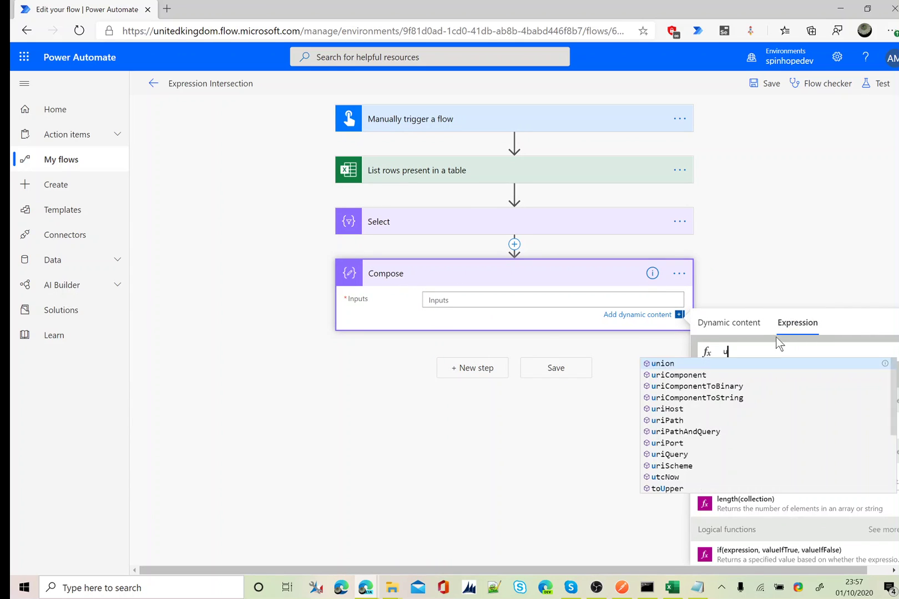
text(nion()
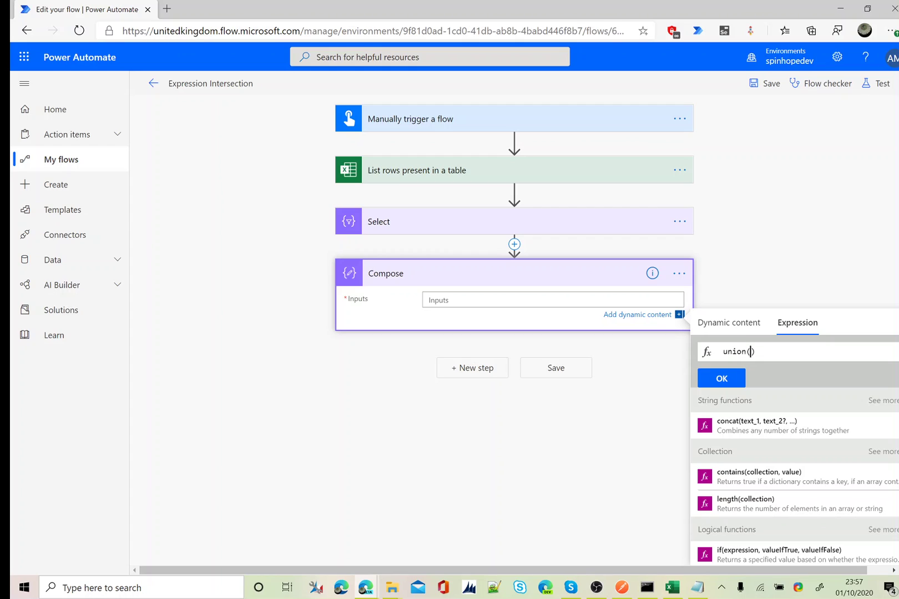
click(738, 328)
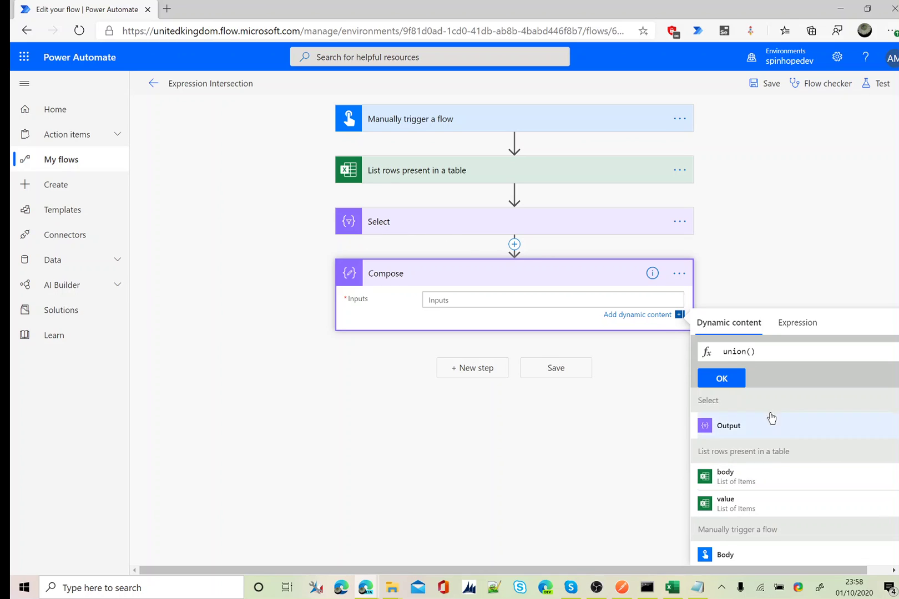
click(728, 428)
text(,)
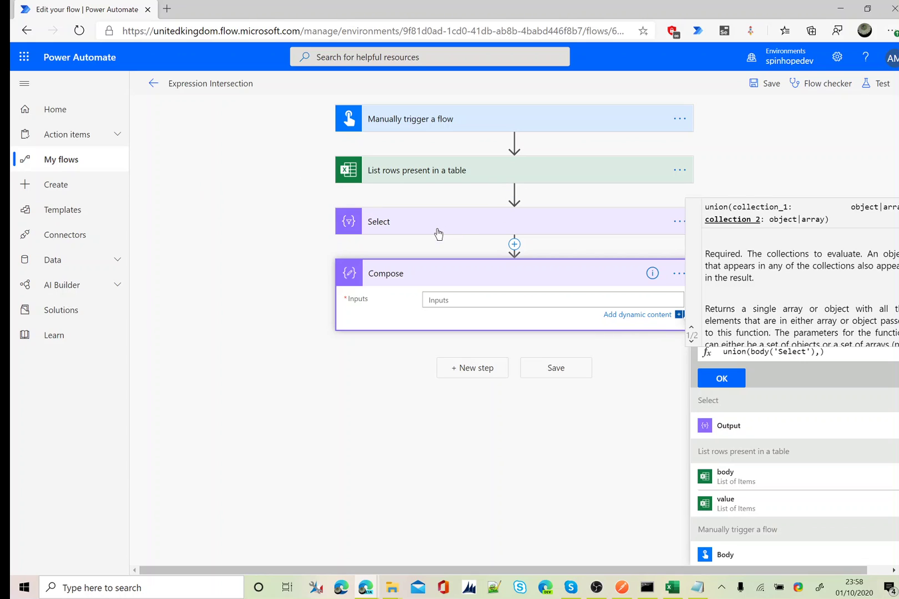
click(716, 426)
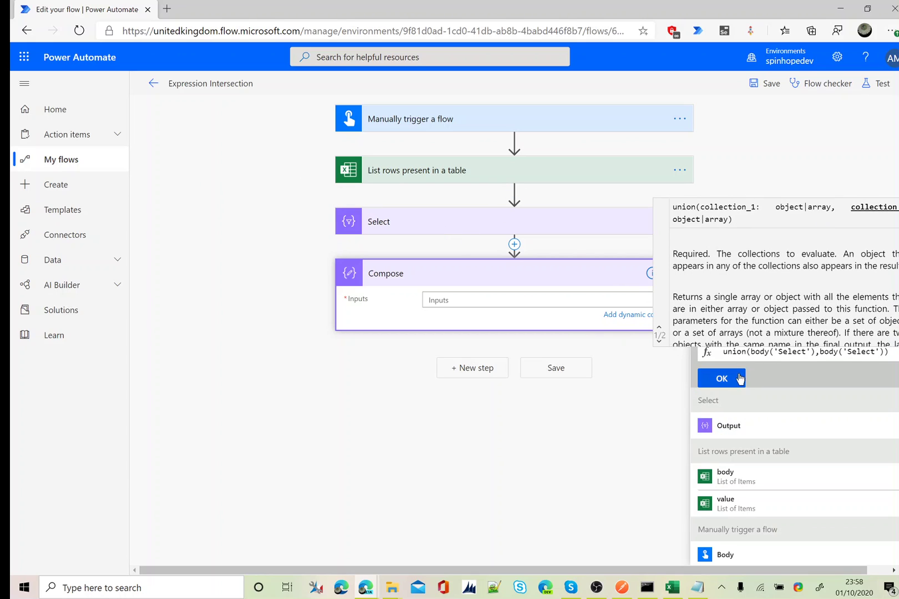
click(721, 378)
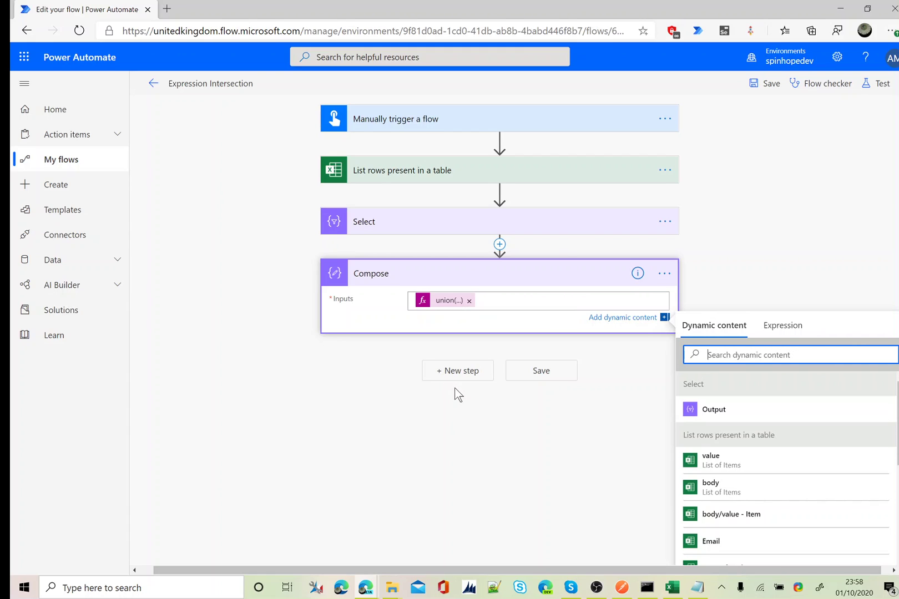
click(463, 374)
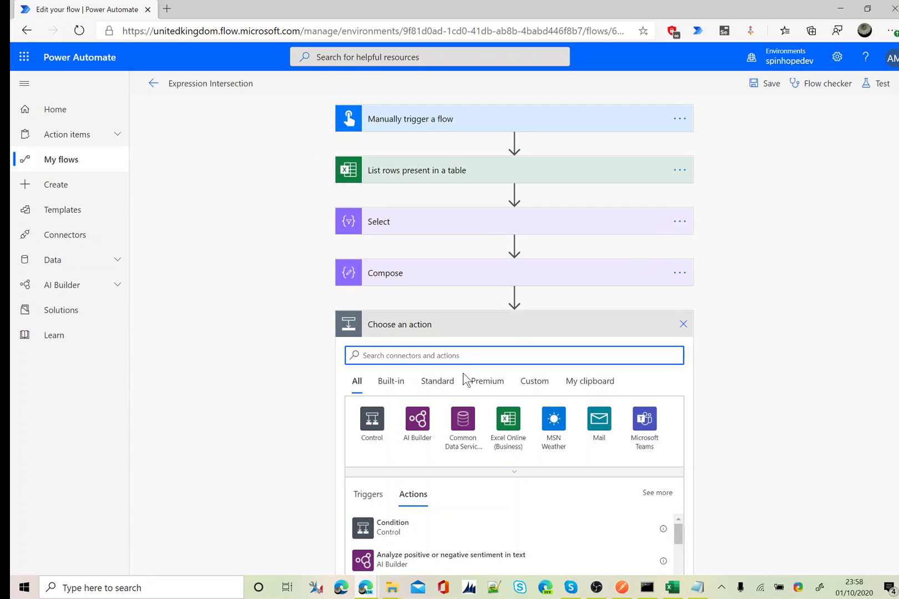
- Add a second Compose action (Compose 2) from Data Operation
text(compose)
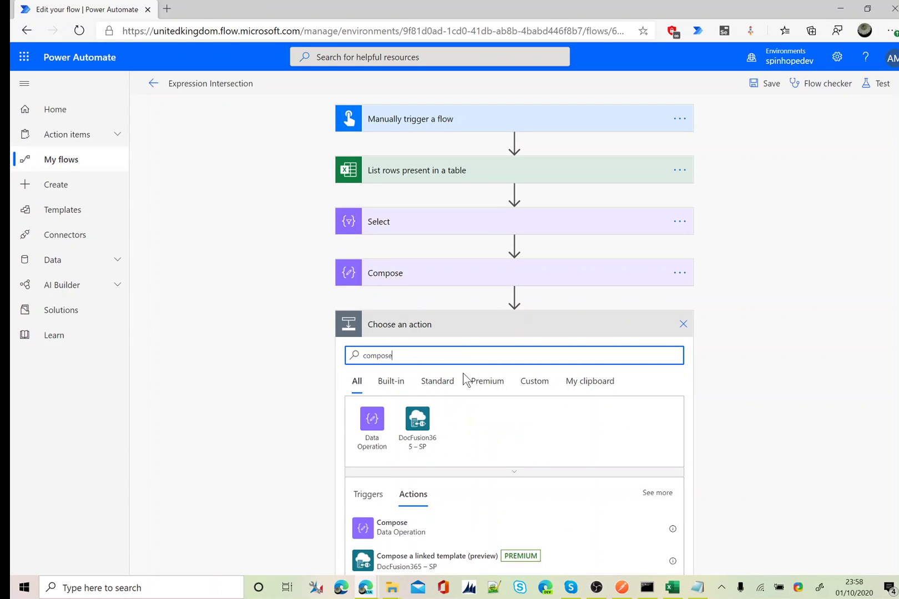
click(383, 432)
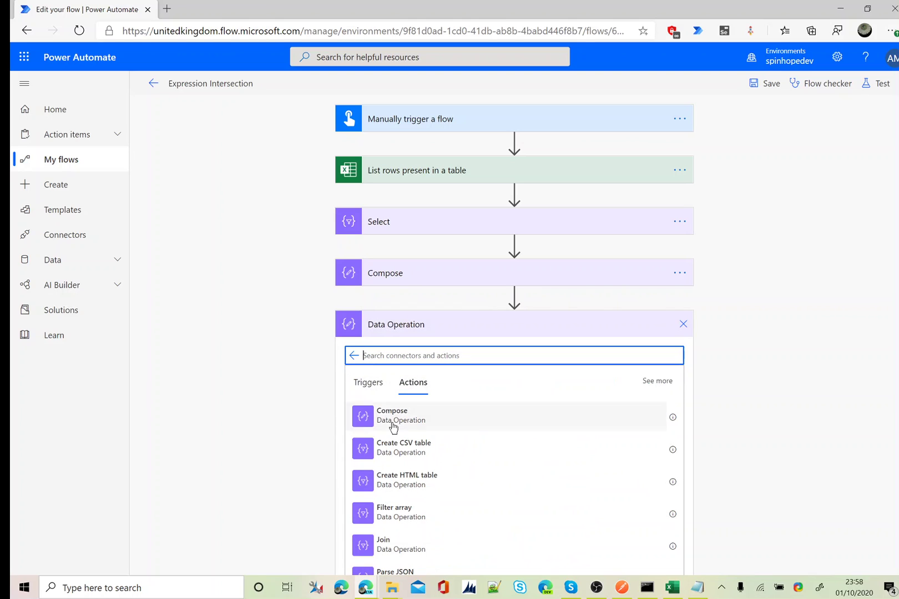
click(393, 425)
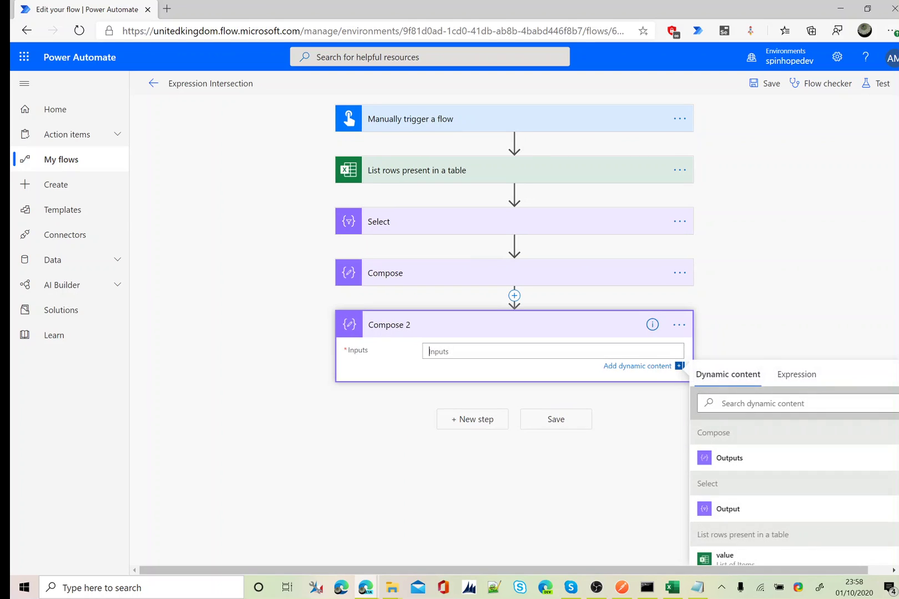
- Set Compose 2's input to intersection(body('Select'),body('Select'))
click(796, 377)
text(inter)
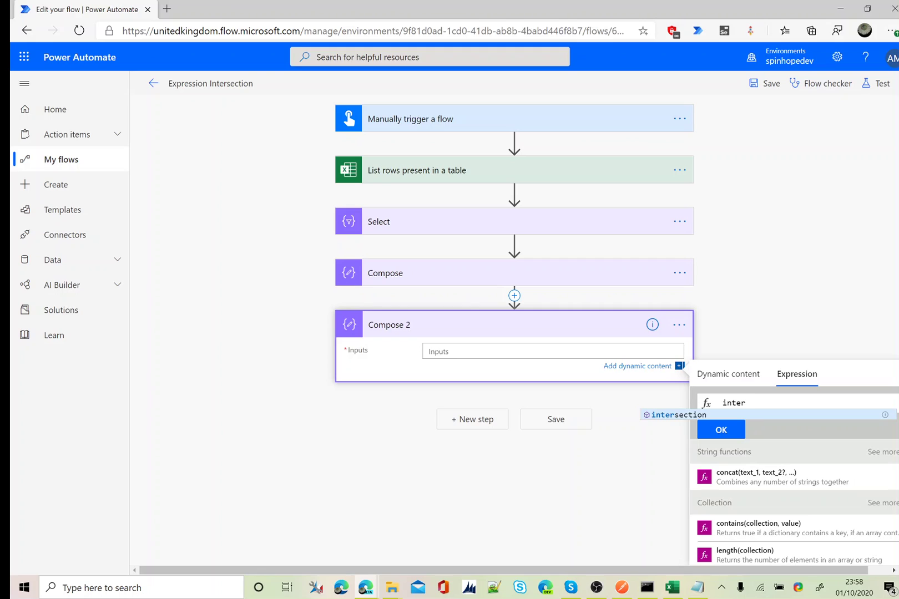
key(Tab)
text(()
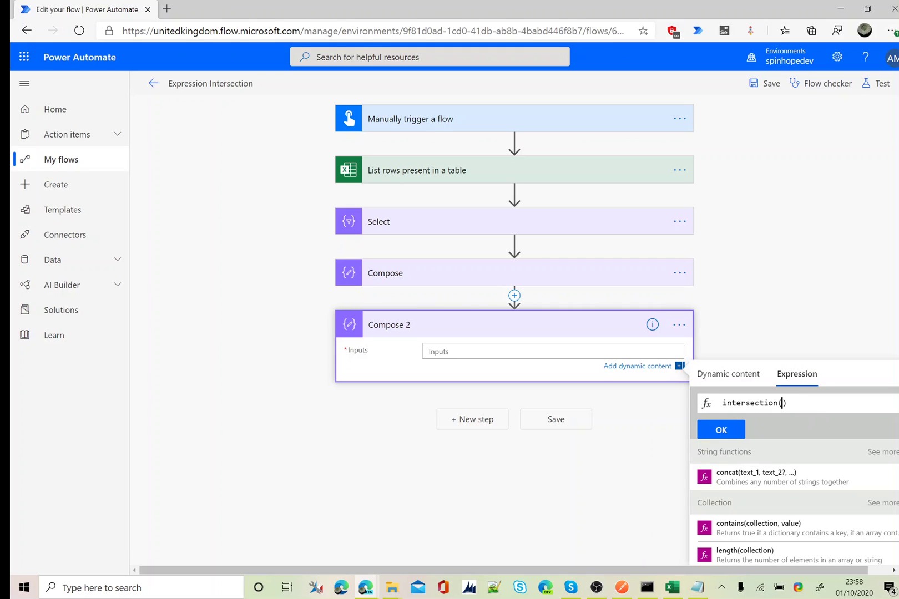
click(727, 375)
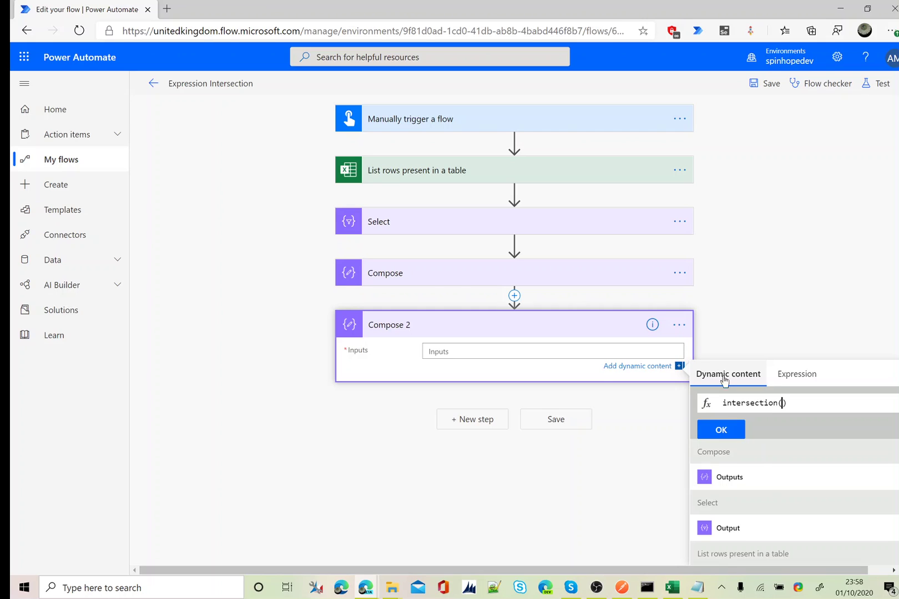
click(727, 530)
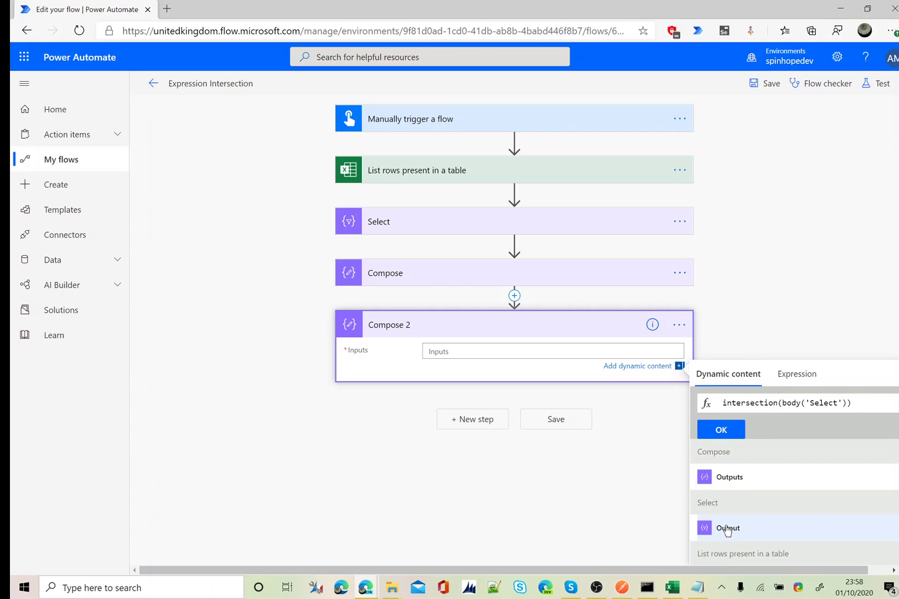
text(,)
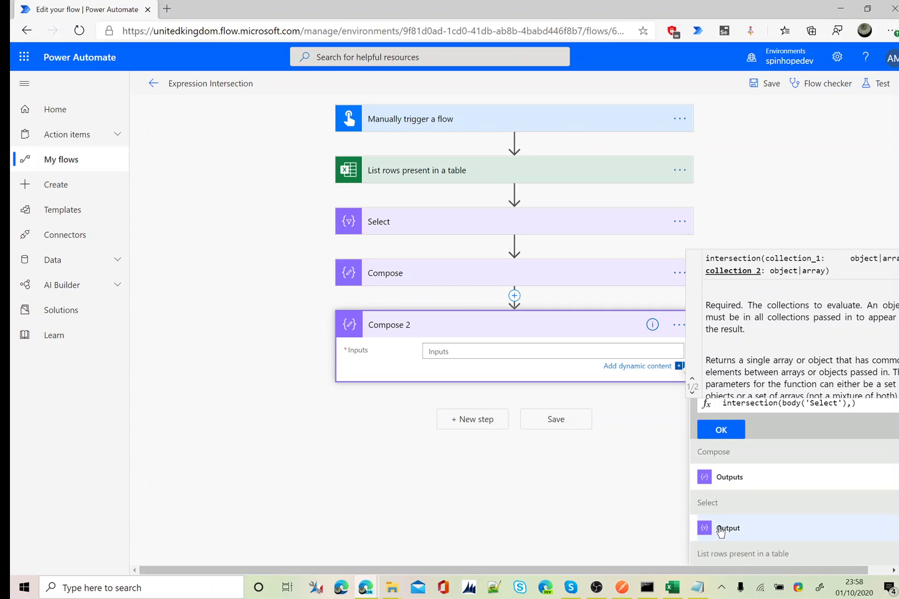
click(719, 530)
click(729, 431)
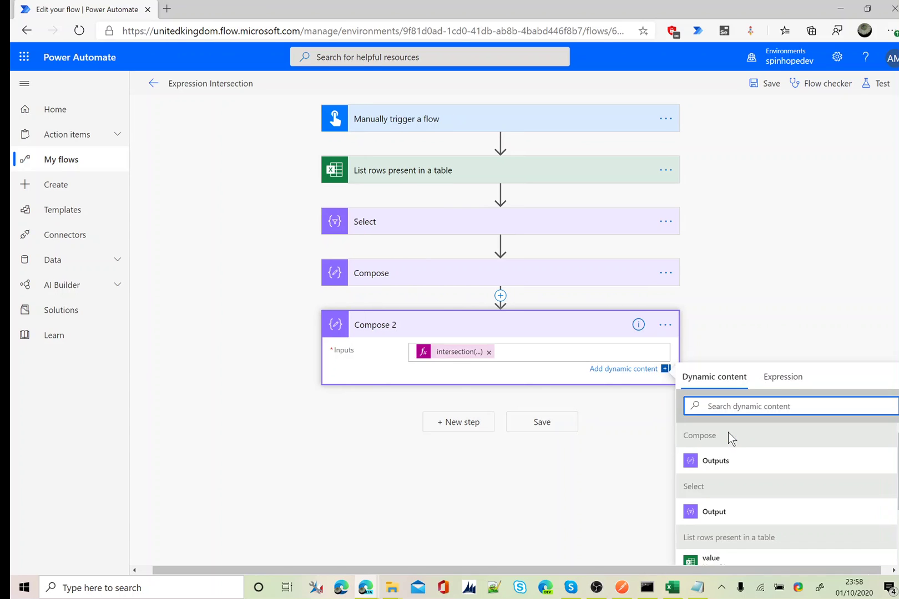
click(876, 83)
- Test with a manual trigger: save the flow, run it, and dismiss the confirmation
click(768, 115)
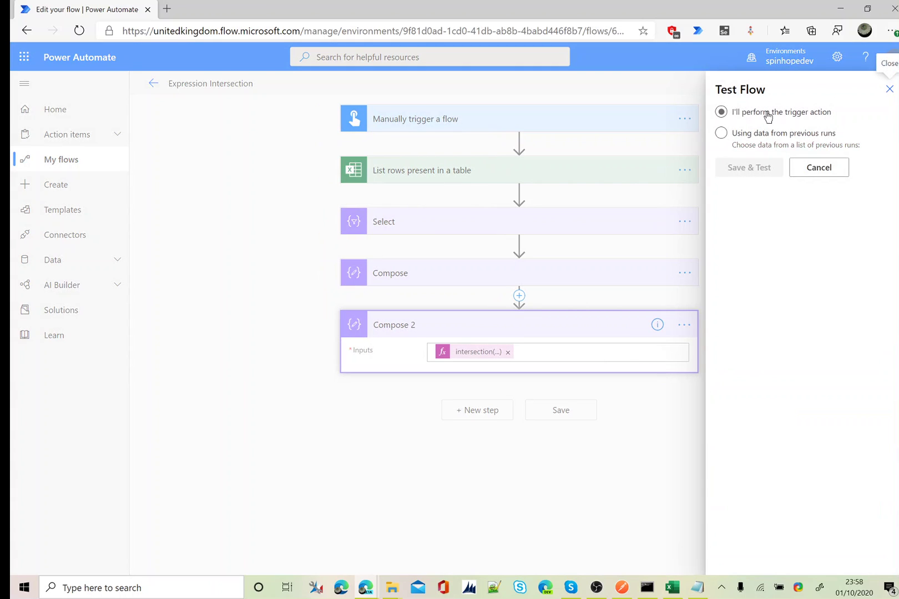
click(762, 169)
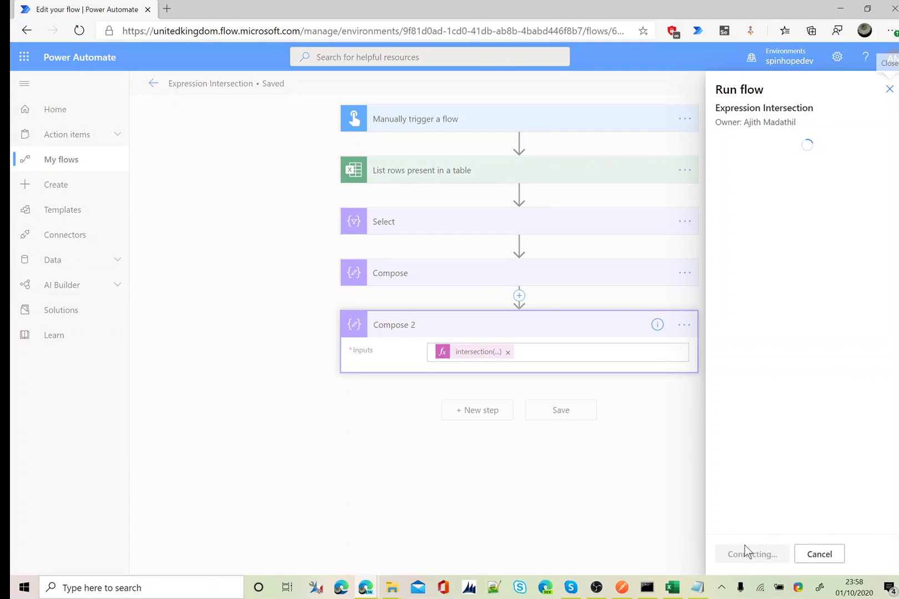
click(756, 556)
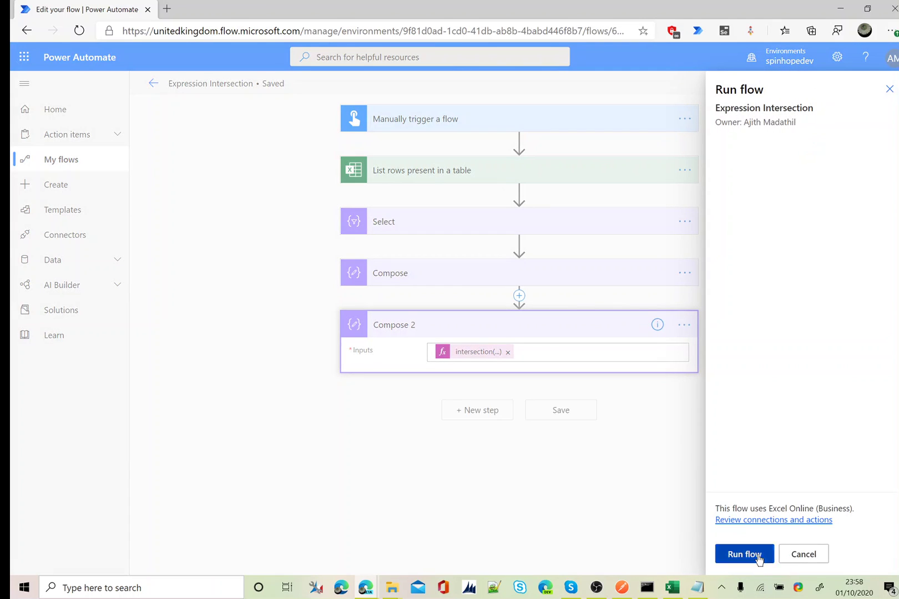
click(757, 557)
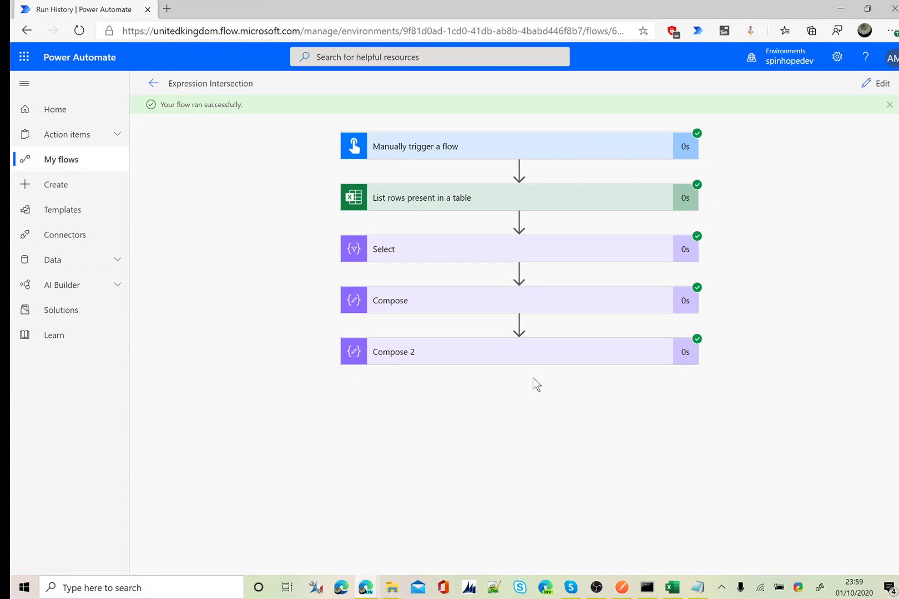
- Inspect the raw outputs of the Compose (union) step in the run history
click(445, 308)
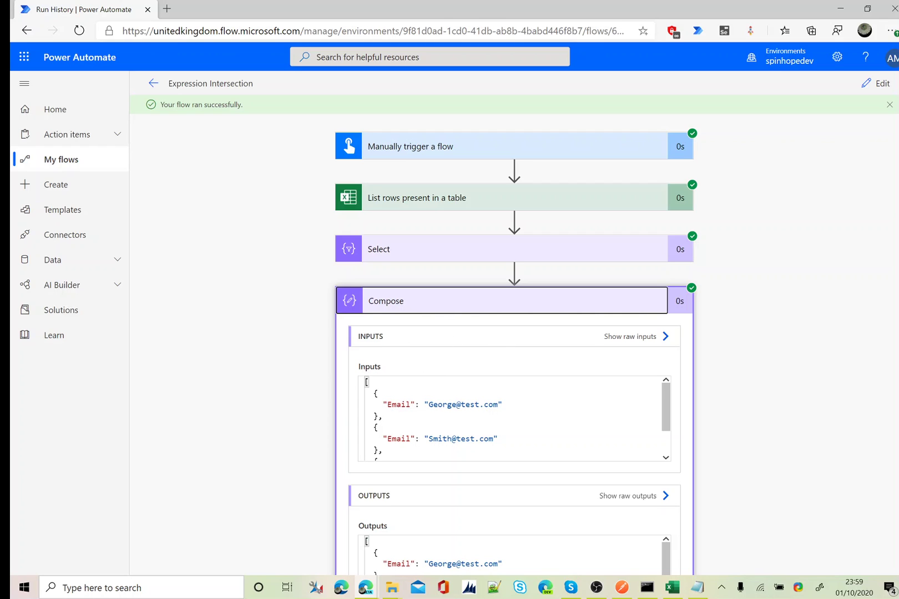
scroll(513, 416, down, 3)
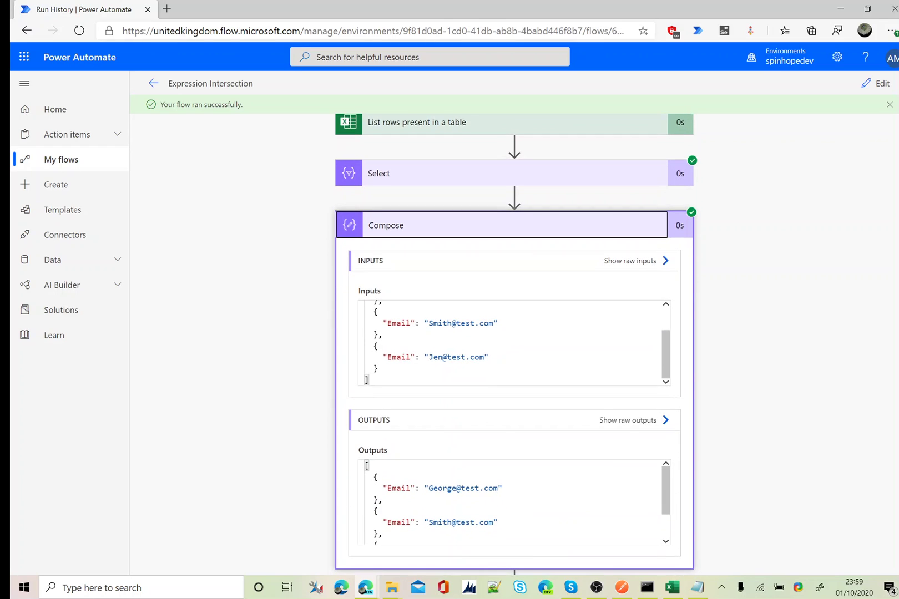
click(643, 421)
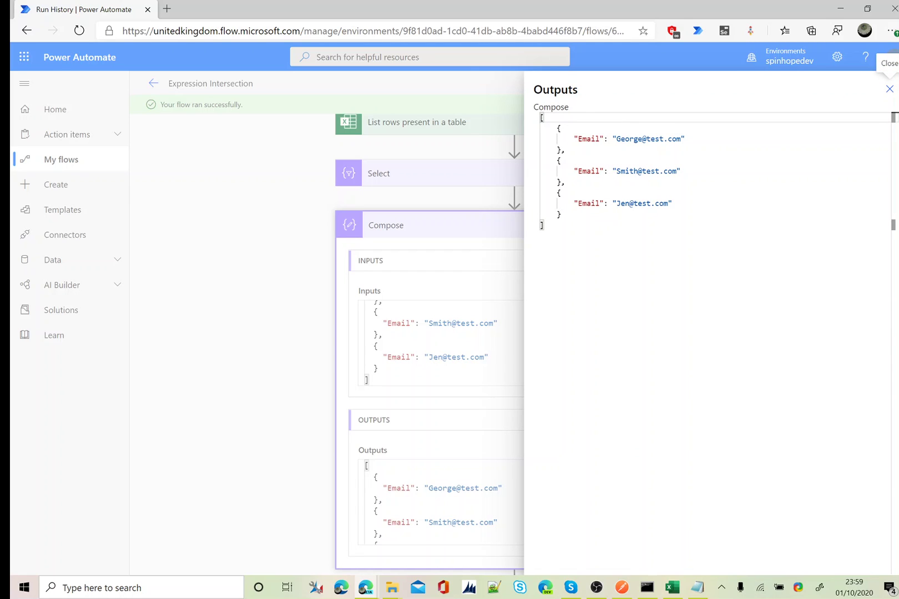
click(888, 94)
- Inspect Compose 2's raw intersection output showing three distinct email entries
scroll(758, 383, down, 2)
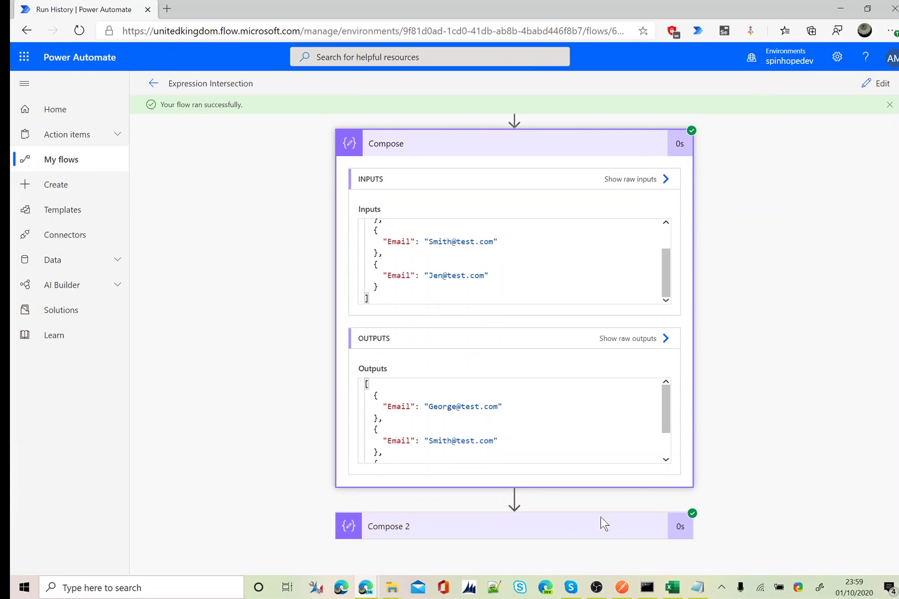
click(556, 537)
scroll(750, 445, down, 3)
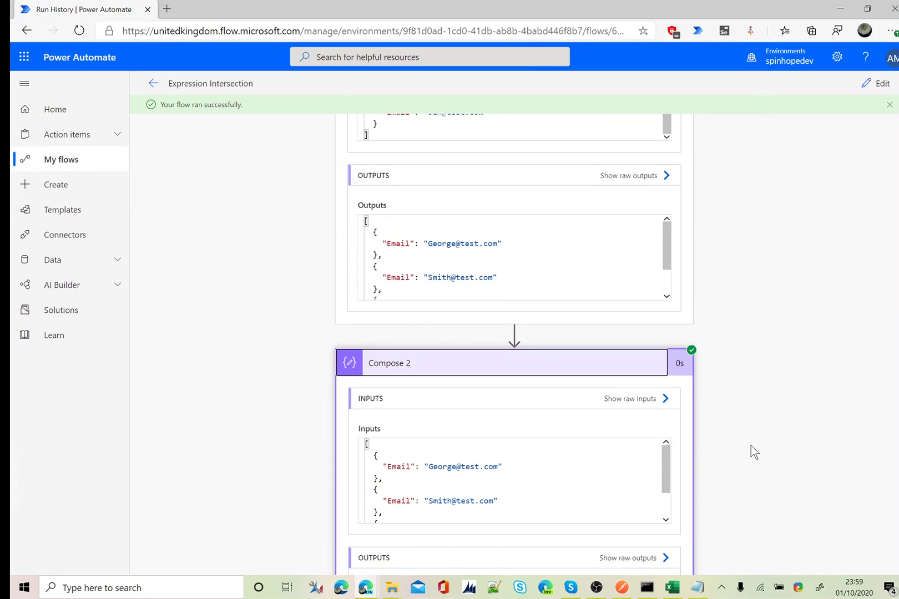
scroll(731, 471, down, 3)
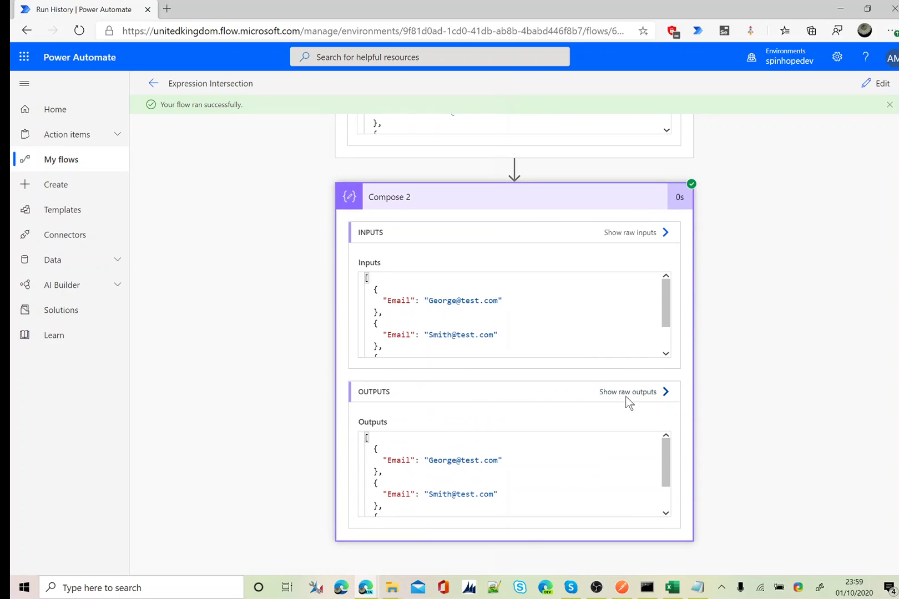
click(627, 392)
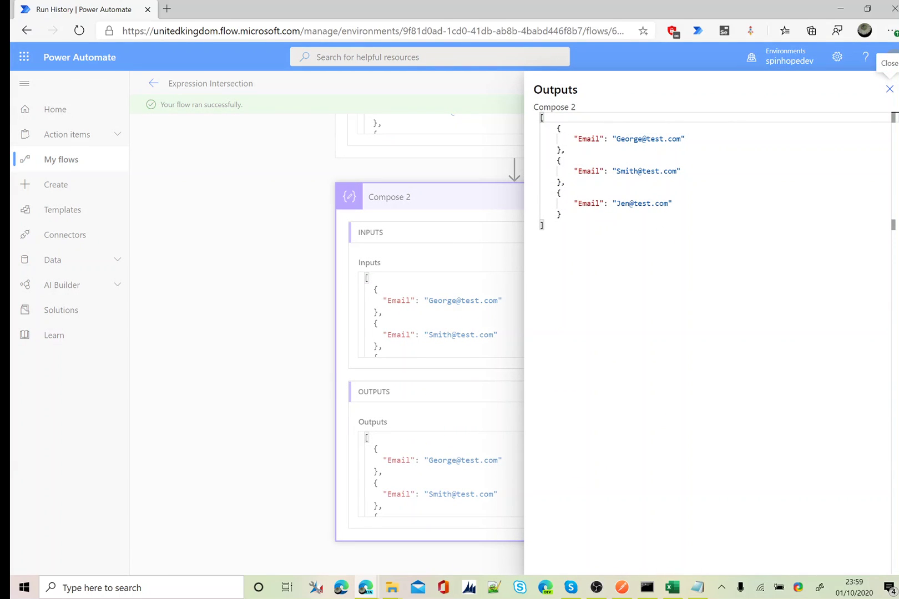
click(890, 89)
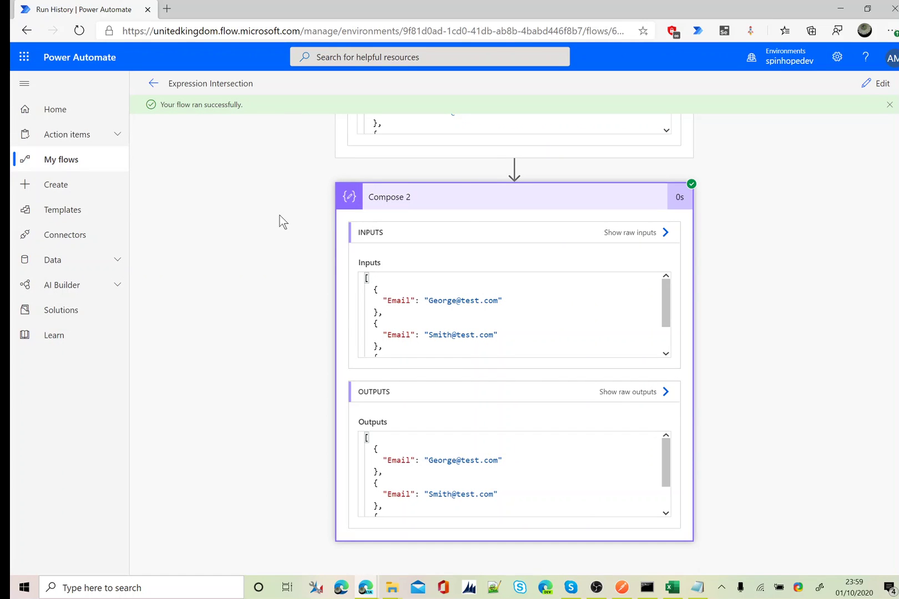
scroll(227, 298, up, 5)
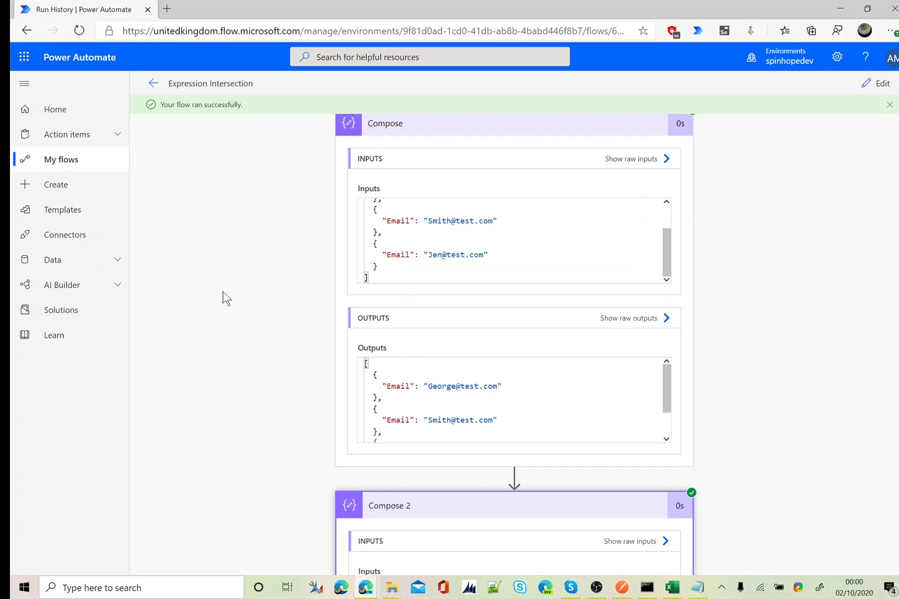
- In the docs, read union's same-name note and its example returning [1, 2, 3, 10, 101]
key(alt+Tab)
click(388, 211)
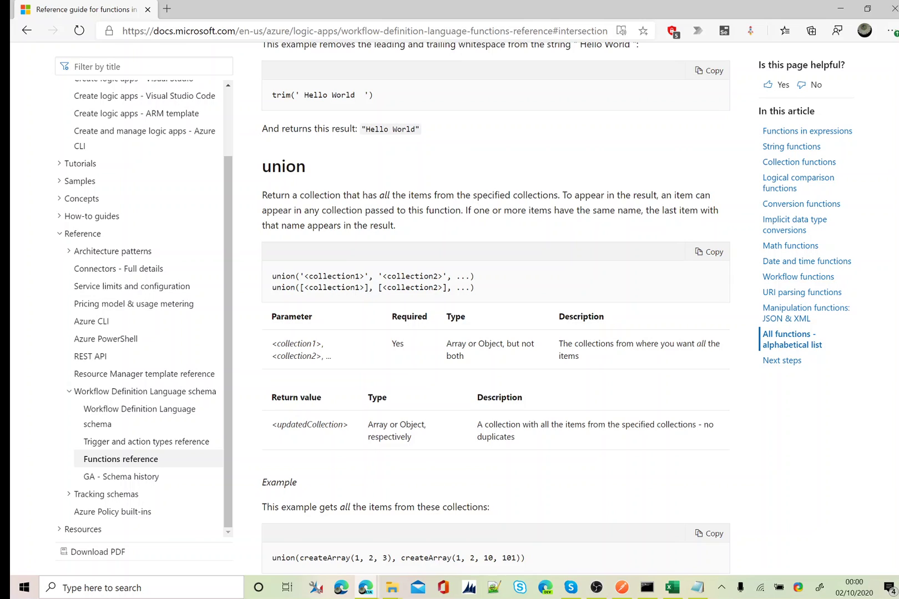
drag(463, 210, 565, 227)
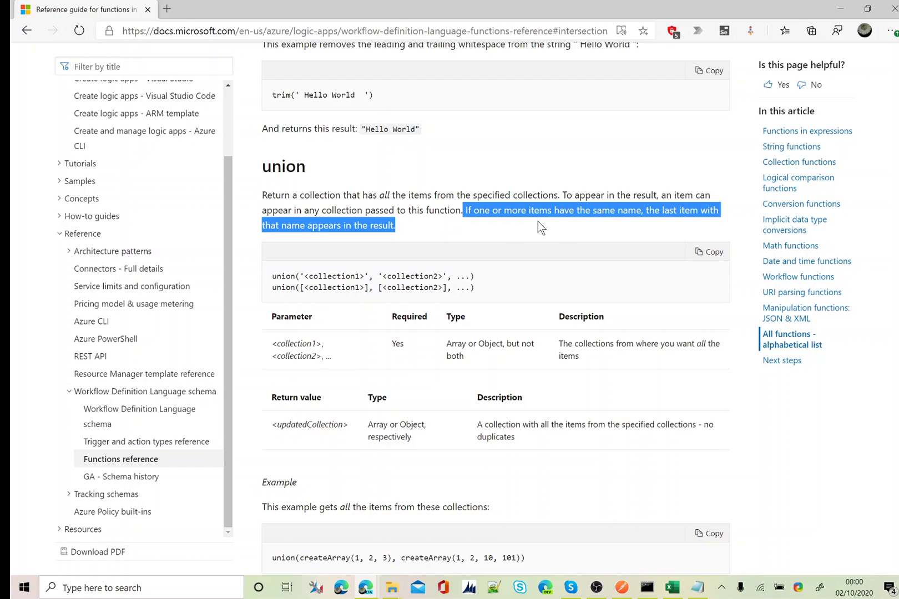
scroll(477, 323, down, 5)
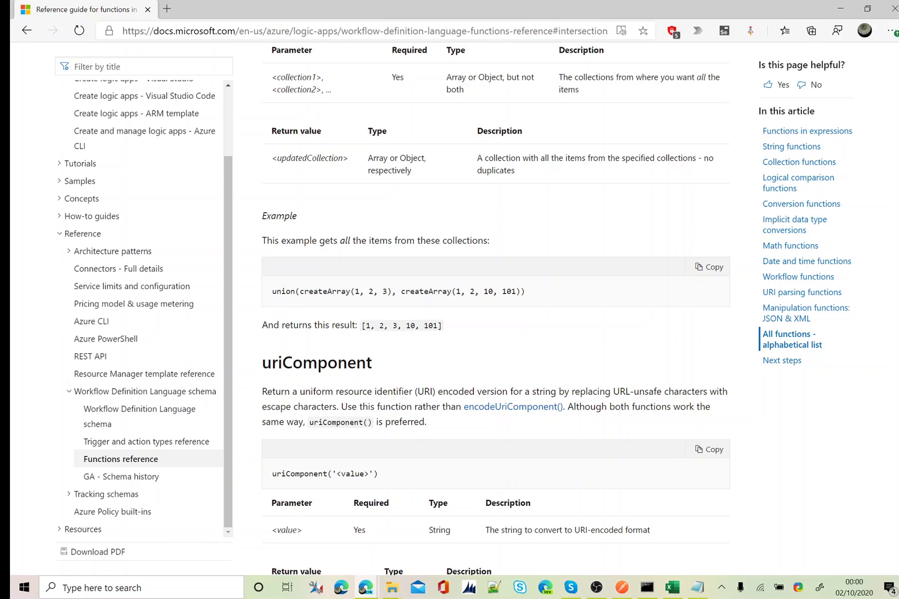
drag(299, 291, 527, 292)
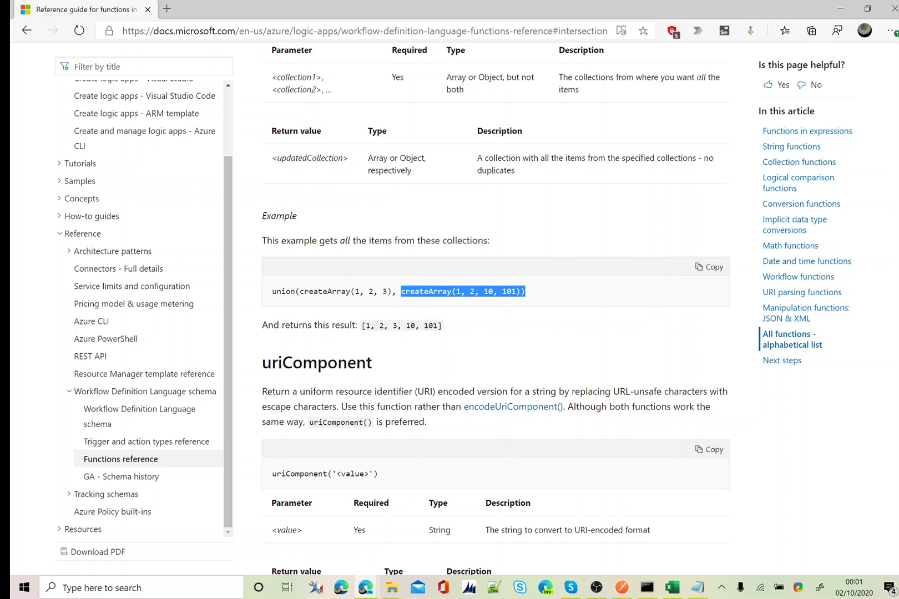
drag(361, 325, 453, 332)
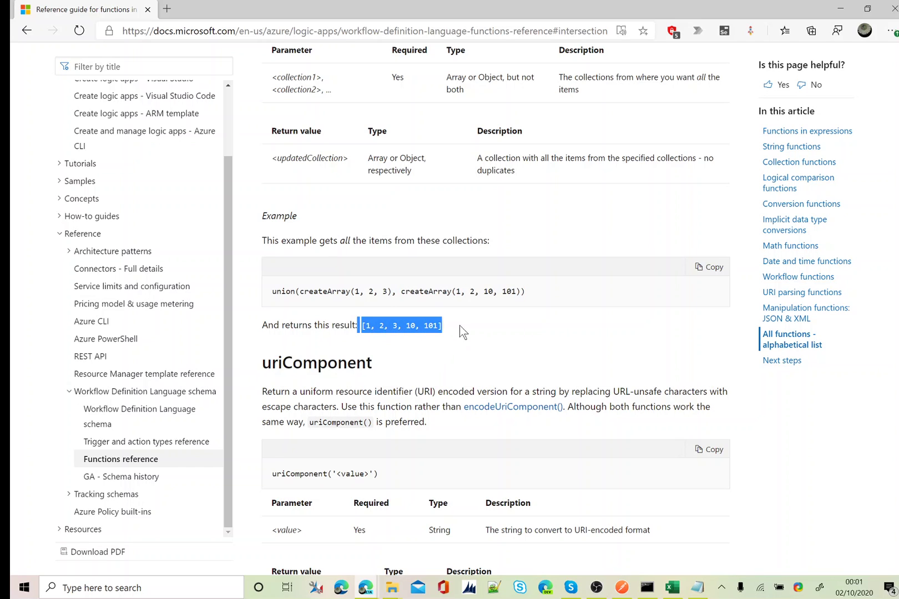
click(516, 297)
- Find 'interse' on the page and study the intersection example returning [1, 2]
key(ctrl+f)
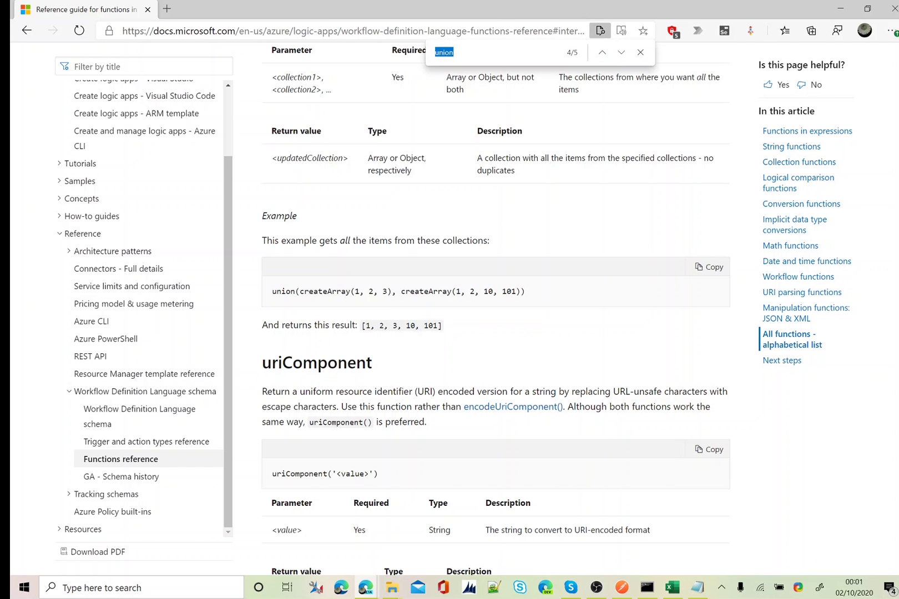
text(interse)
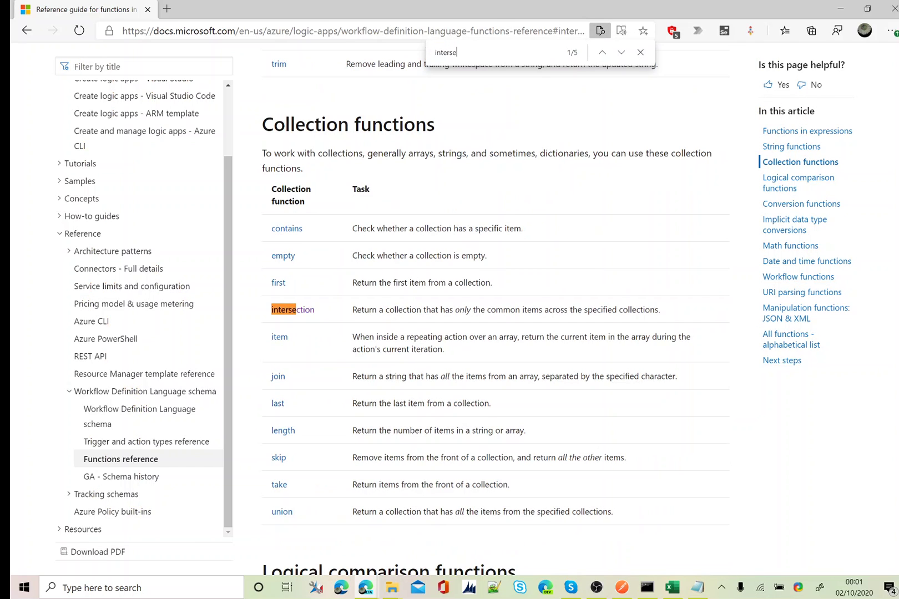
click(307, 314)
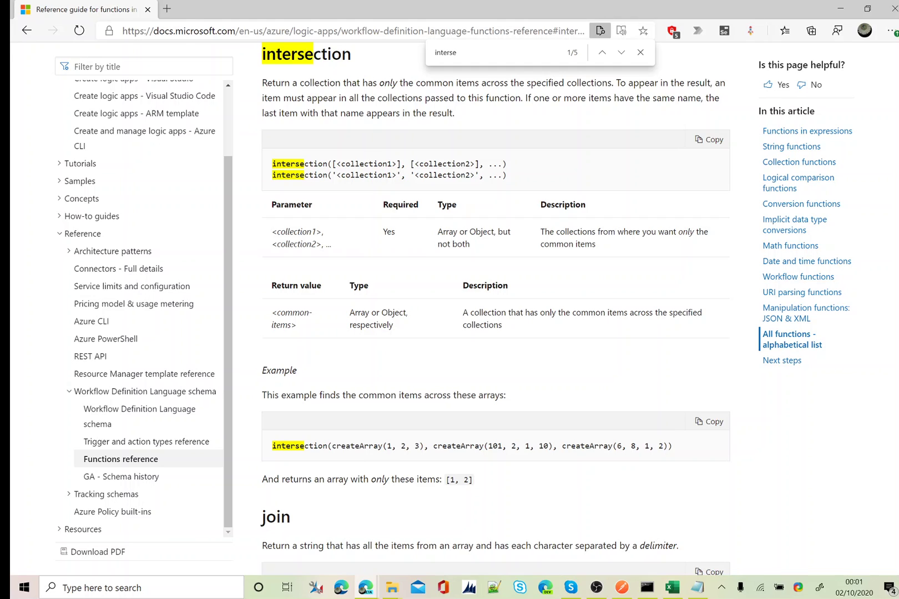
scroll(386, 298, down, 3)
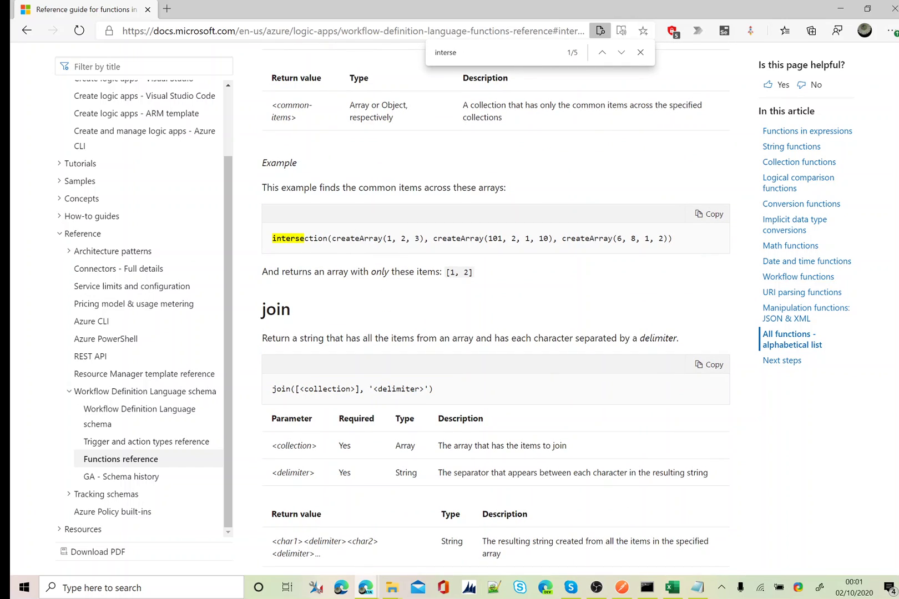
drag(382, 237, 419, 238)
click(493, 246)
drag(445, 273, 473, 273)
key(alt+Tab)
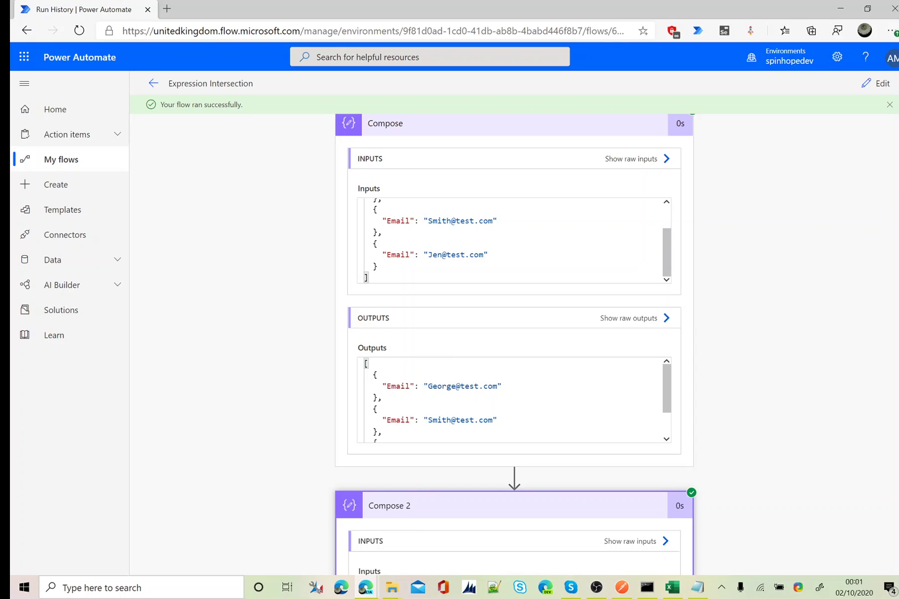
- Open the flow in edit mode to check Compose 2's intersection expression, then return to the docs
click(865, 84)
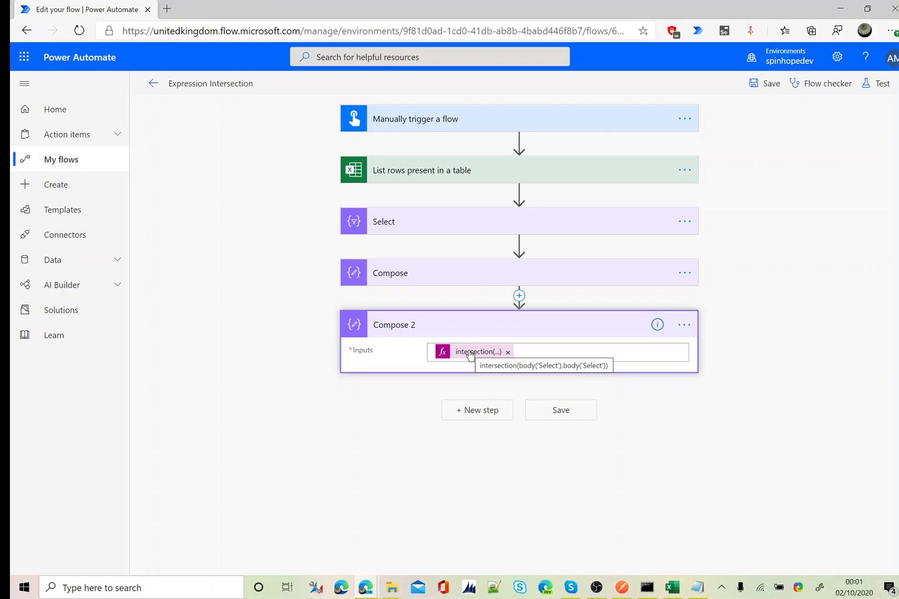
key(alt+Tab)
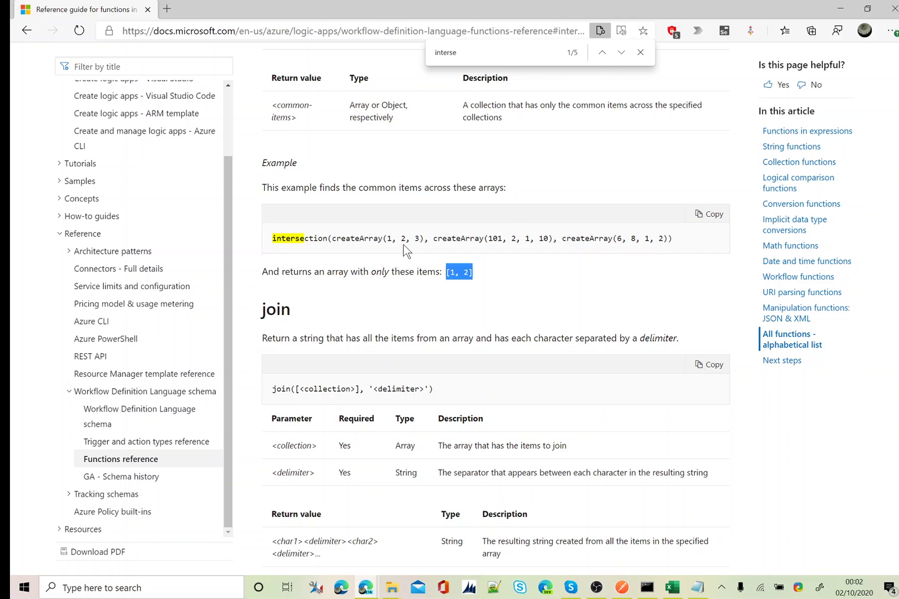
- Return to the Power Automate flow editor after comparing with the [1, 2] intersection example
key(alt+Tab)
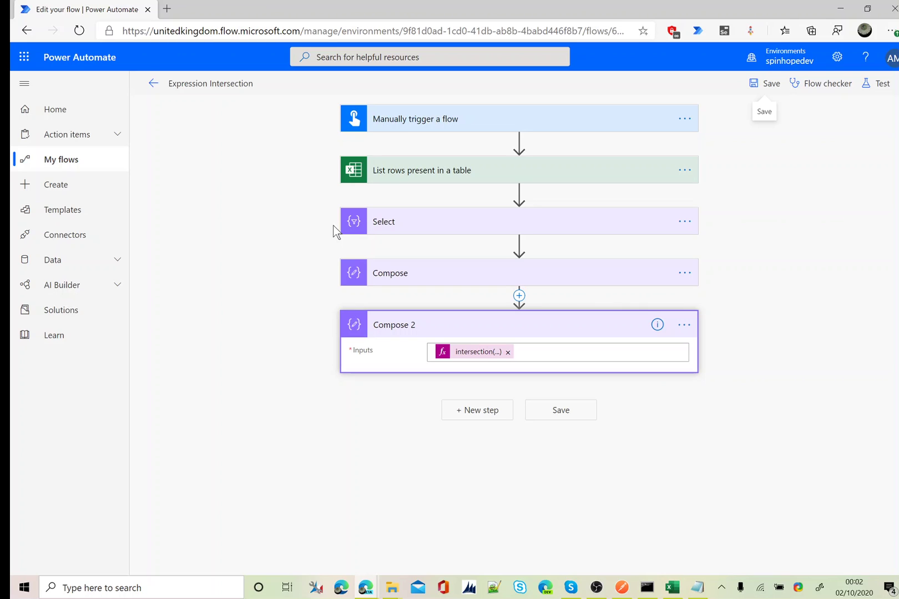
- Review Compose's union(body('Select'),body('Select')) expression, then Compose 2's intersection(body('Select'),body('Select')) expression
click(404, 275)
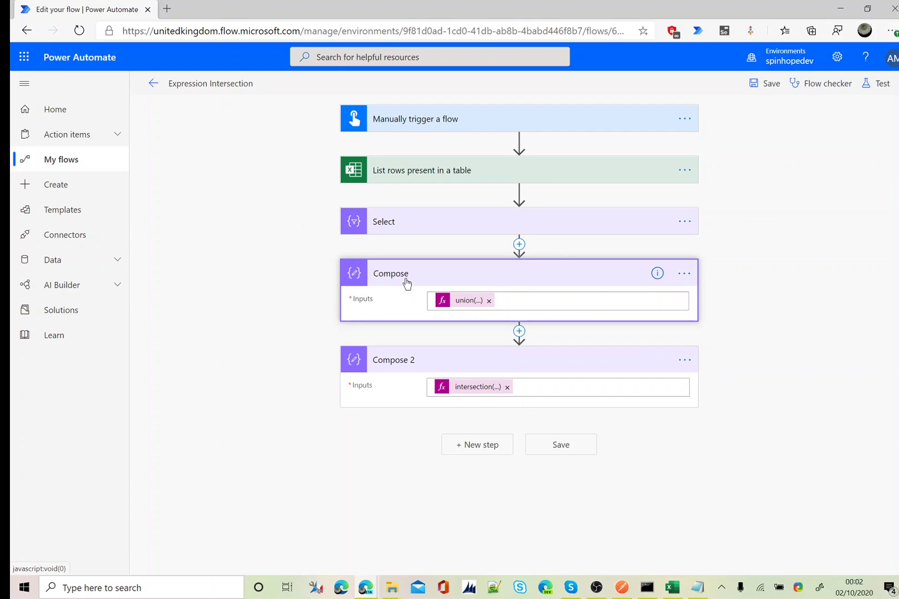
click(462, 300)
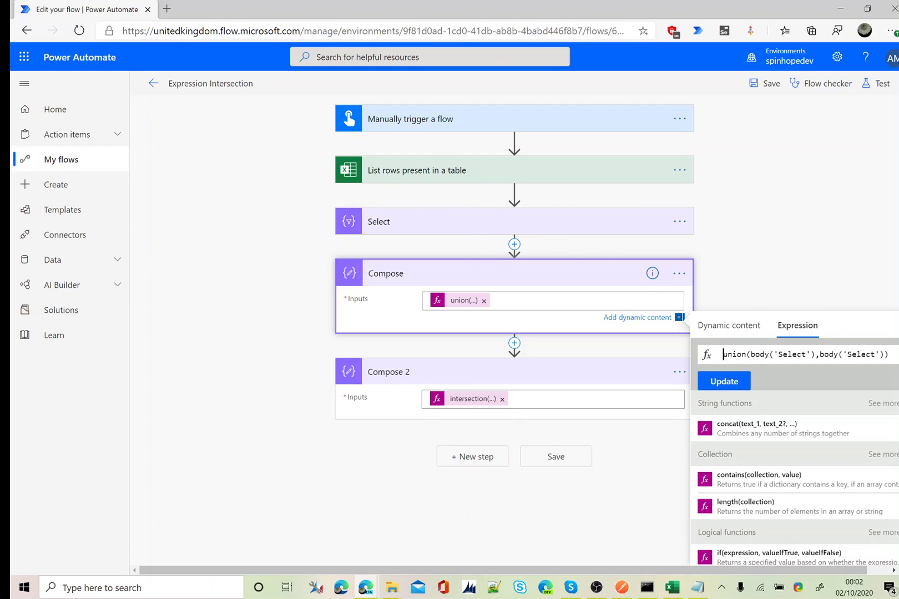
key(ctrl+shift+Right)
key(ctrl+shift+Right)
key(ctrl+shift+Right)
key(ctrl+shift+Right)
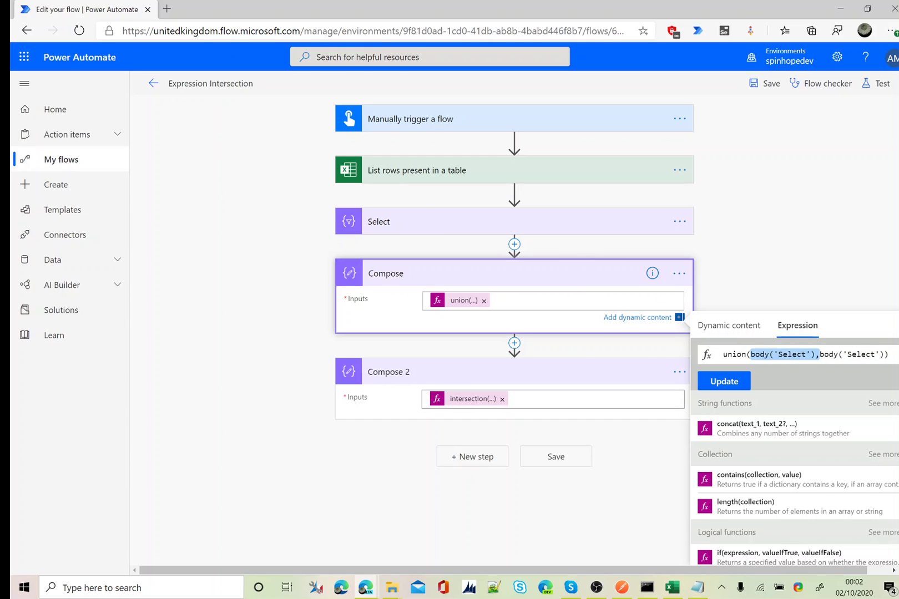
key(Right)
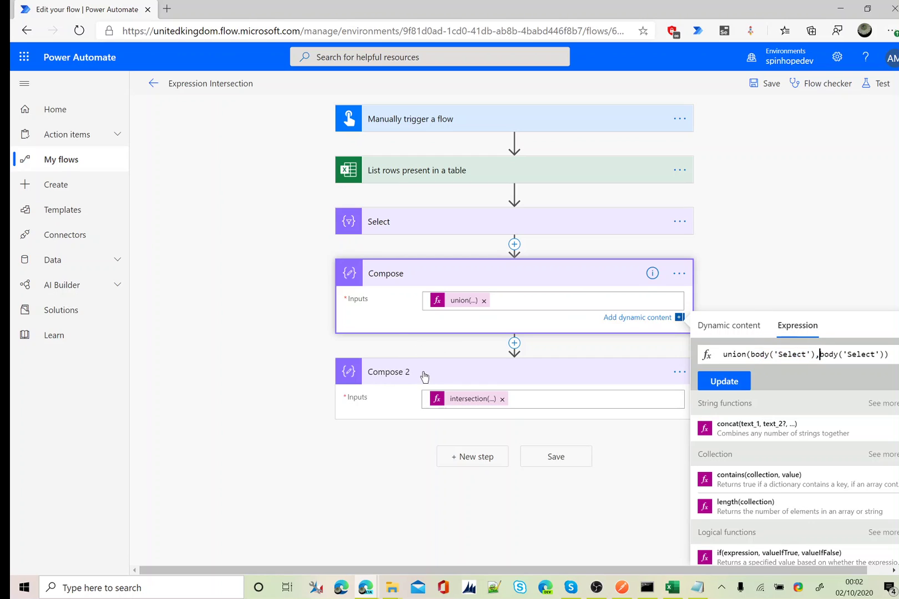
click(462, 398)
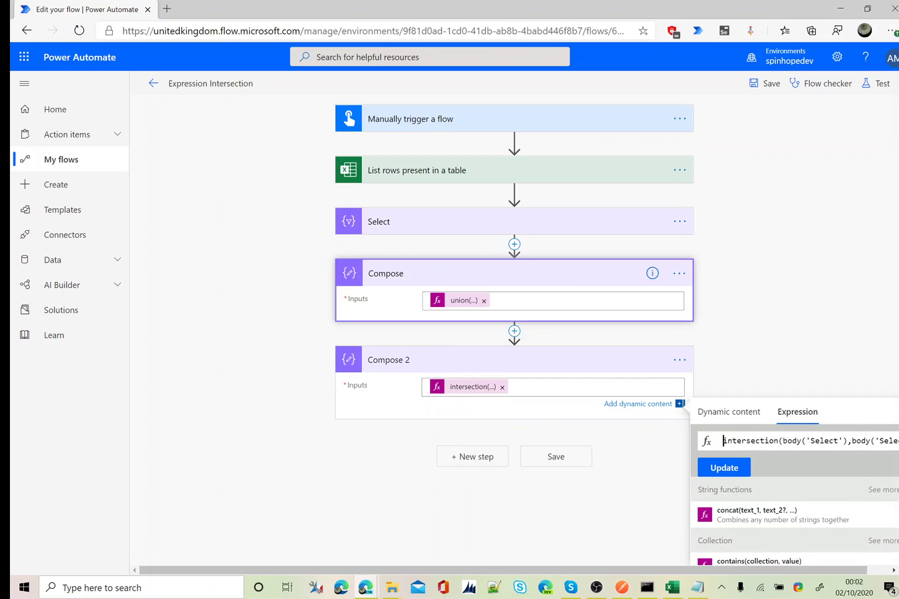